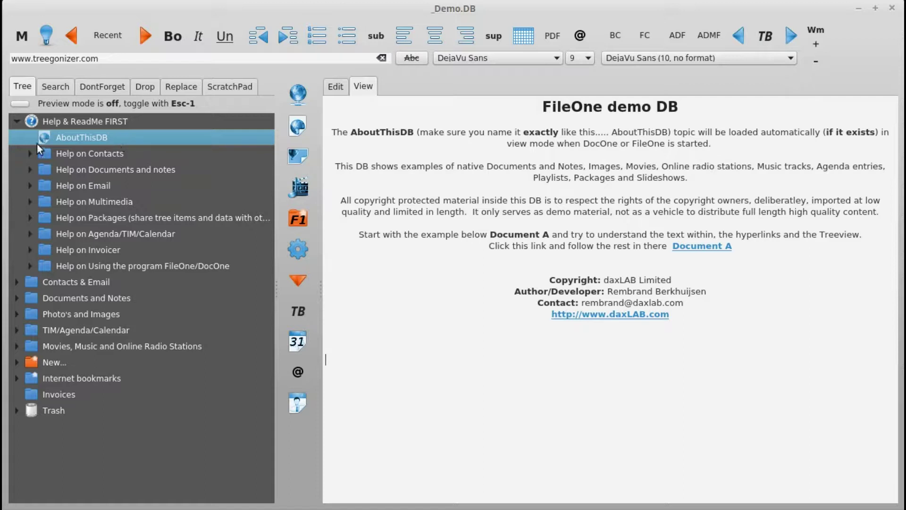
# Collapse the help topics and open the sent TestMail message in the first contact's folder under Contacts & Email
pyautogui.click(15, 121)
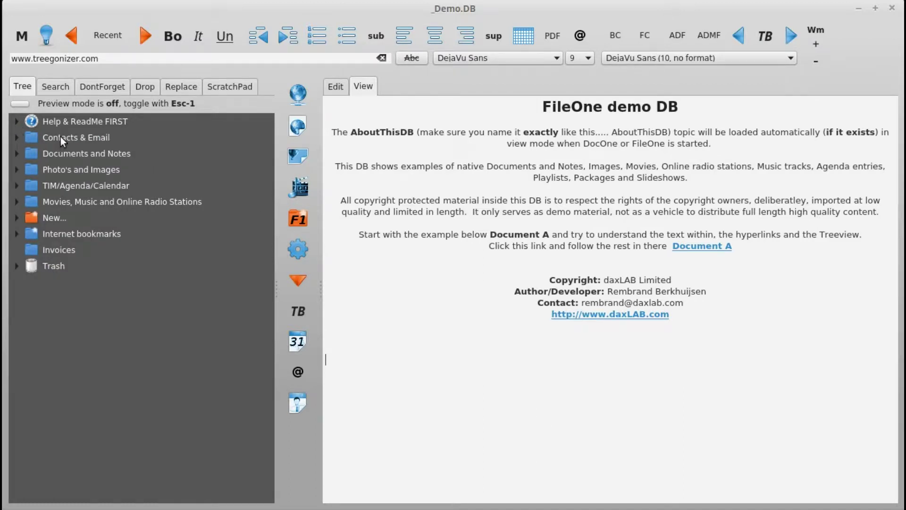
pyautogui.click(61, 137)
pyautogui.click(16, 136)
pyautogui.click(33, 154)
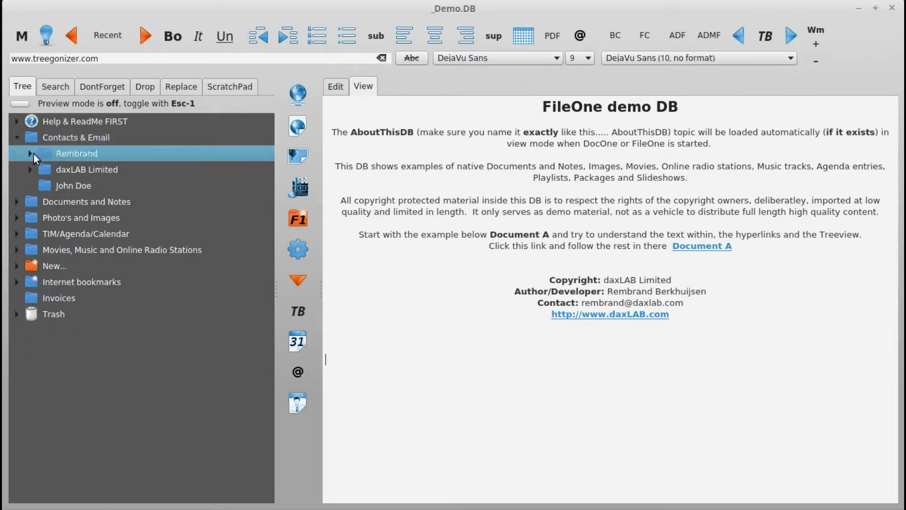
pyautogui.click(30, 153)
pyautogui.doubleClick(78, 168)
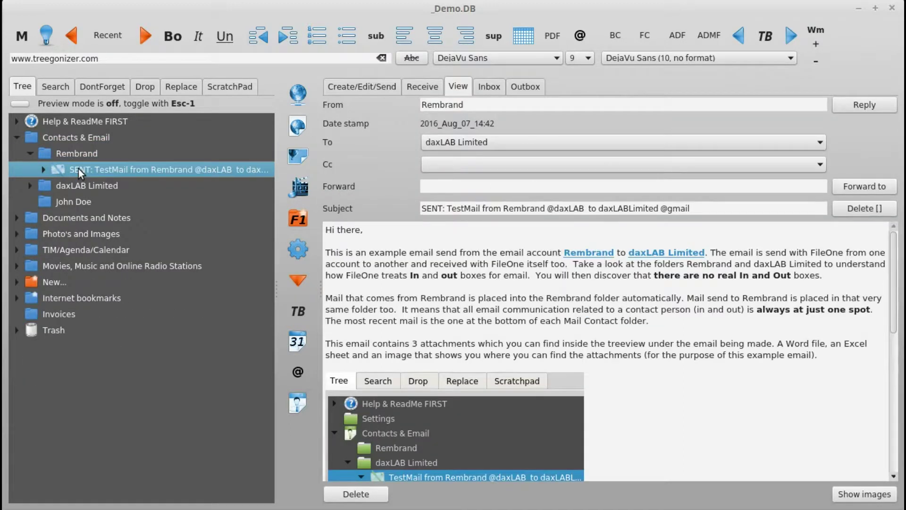
# Open Document A in the Documents and Notes folder and show its popup note
pyautogui.click(17, 136)
pyautogui.click(56, 160)
pyautogui.click(17, 154)
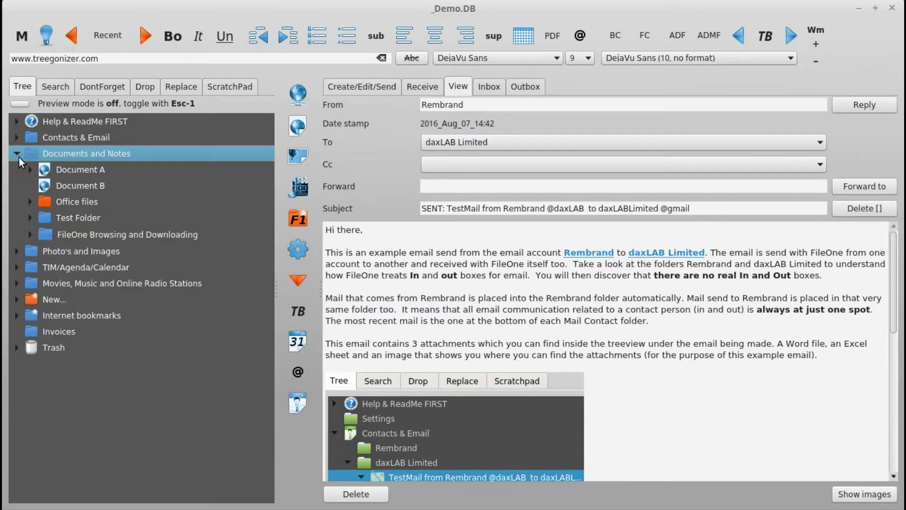
pyautogui.click(69, 171)
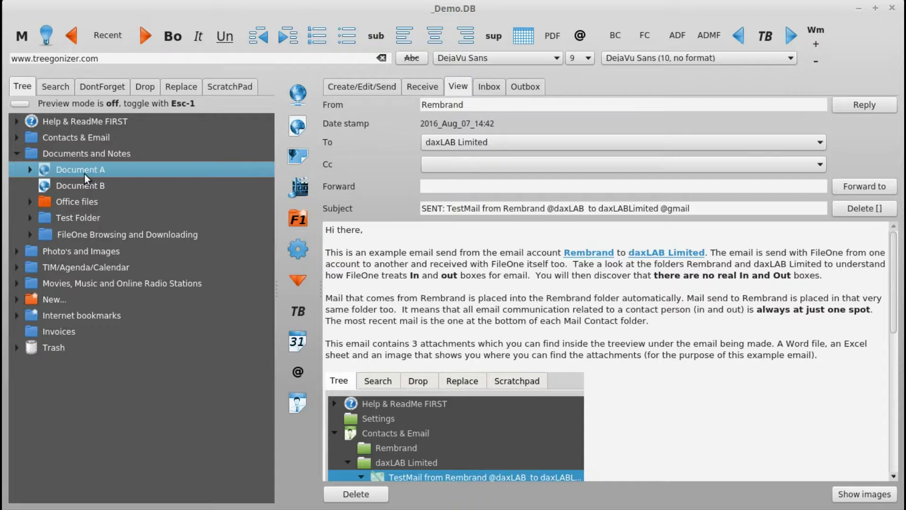
pyautogui.doubleClick(86, 173)
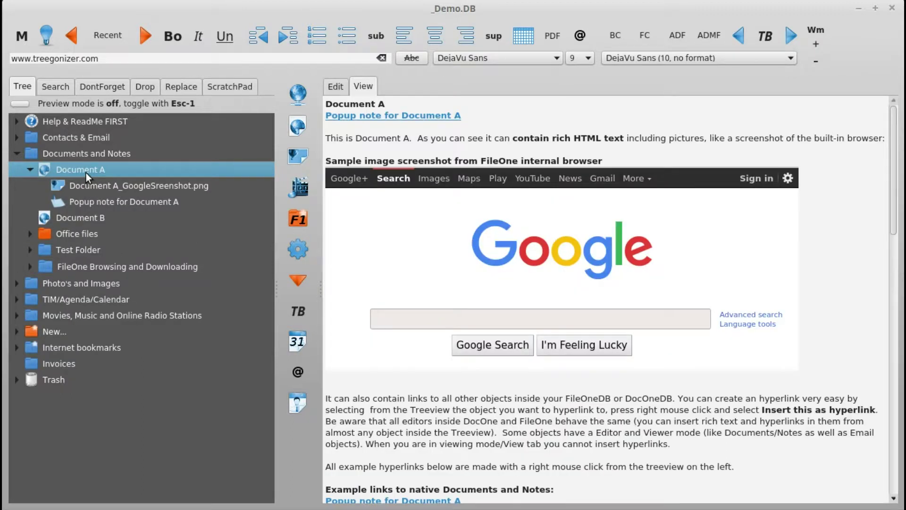
pyautogui.click(420, 118)
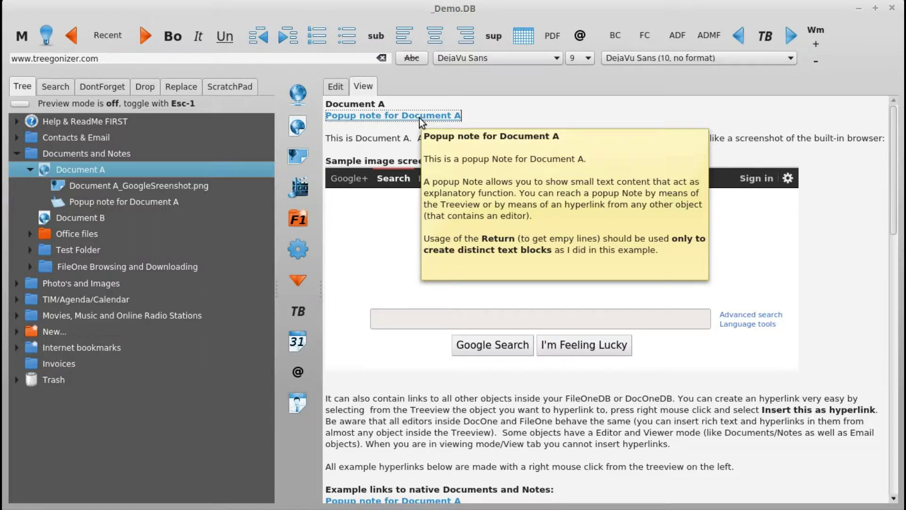
# View BlueBlondWoman.jpg, CandyGirl.jpg, GreenLibelle.jpg and WhiteFlower.jpg from the Photo's folder under Photo's and Images
pyautogui.click(18, 152)
pyautogui.click(39, 173)
pyautogui.click(17, 169)
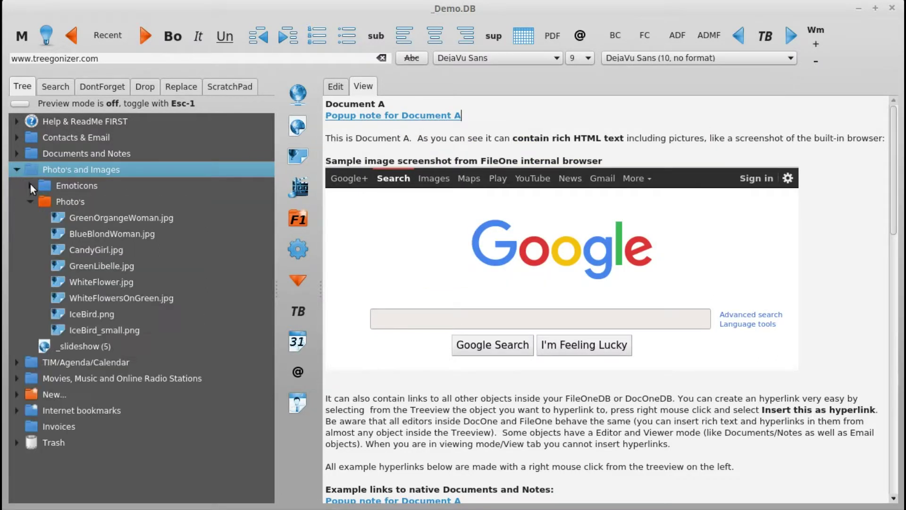
pyautogui.click(83, 234)
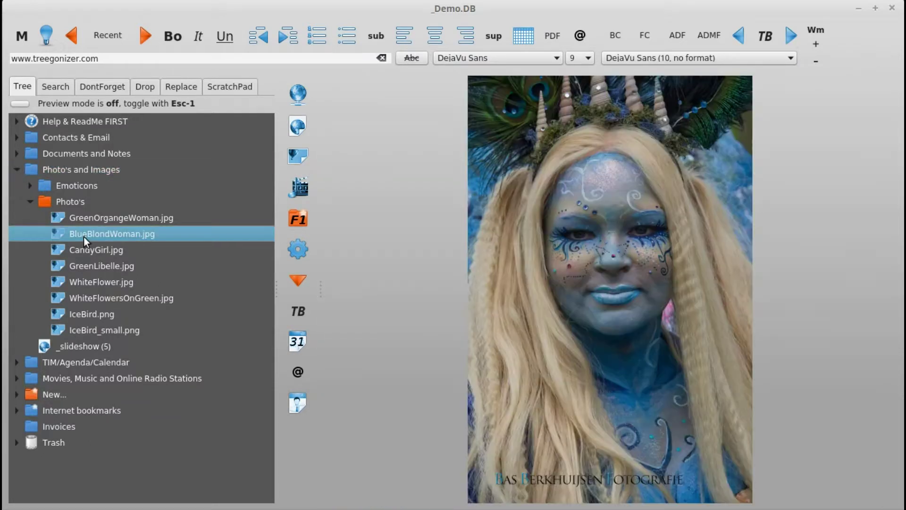
pyautogui.click(85, 253)
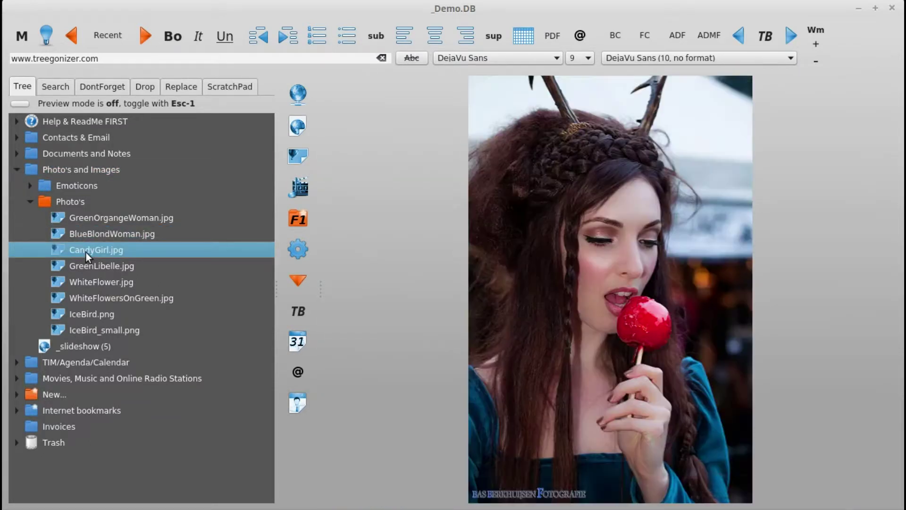
pyautogui.click(87, 270)
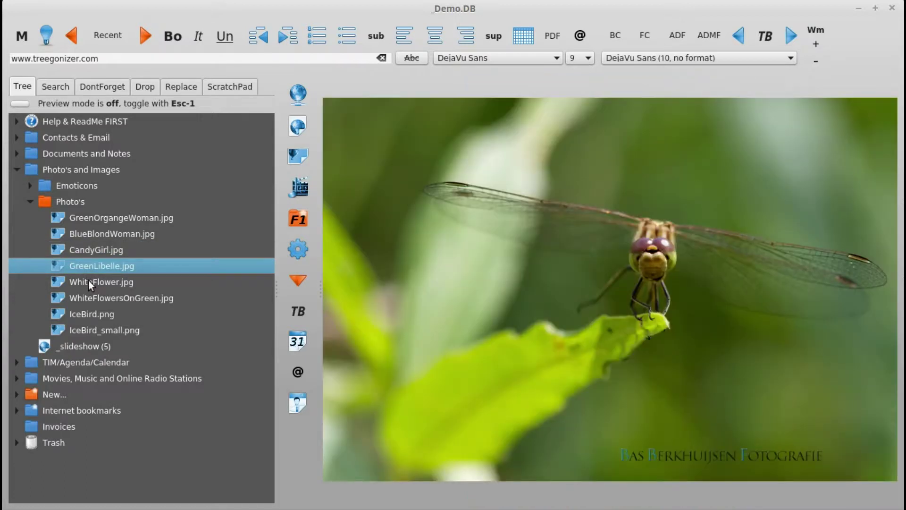
pyautogui.click(88, 284)
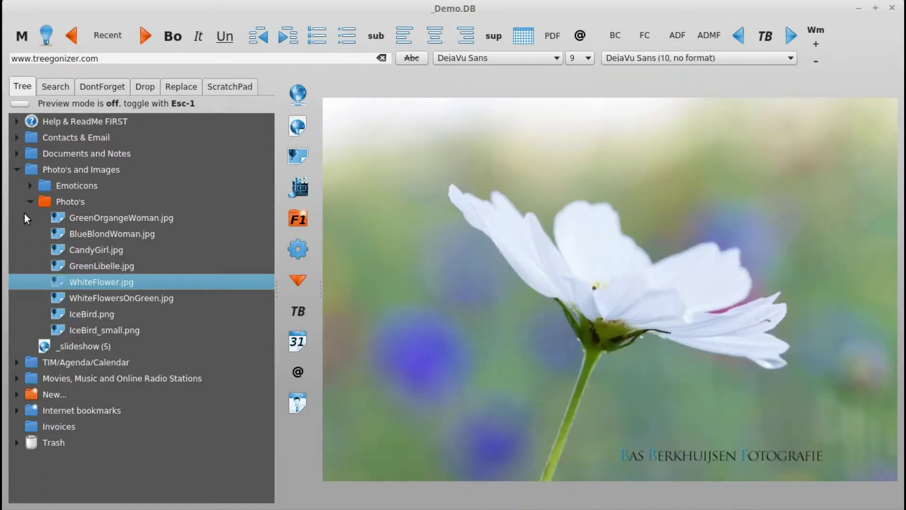
# Open the 2016 Aug 05 entry about creating the example DB in the TIM/Agenda/Calendar folder
pyautogui.click(16, 169)
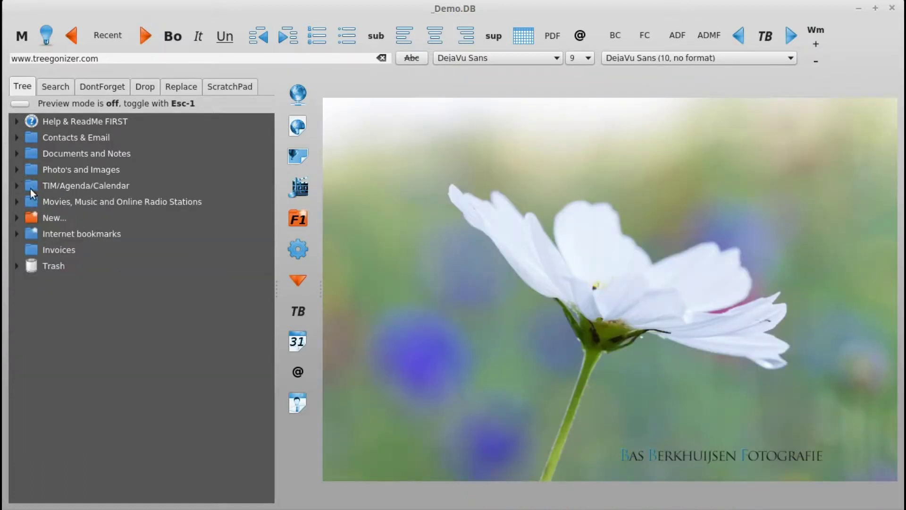
pyautogui.click(53, 186)
pyautogui.click(17, 186)
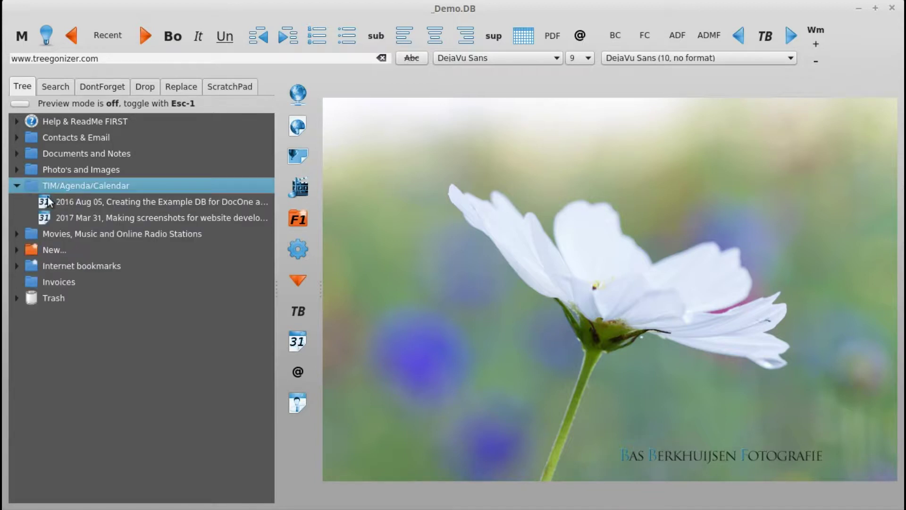
pyautogui.click(53, 199)
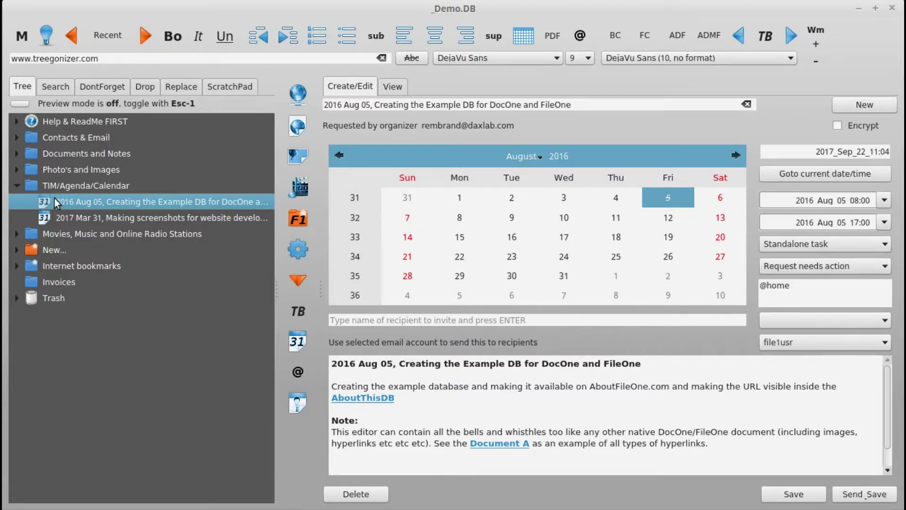
# Play the music track "Tom Hooker - Nobody loves me" from the media folder and stop it
pyautogui.click(18, 187)
pyautogui.click(32, 201)
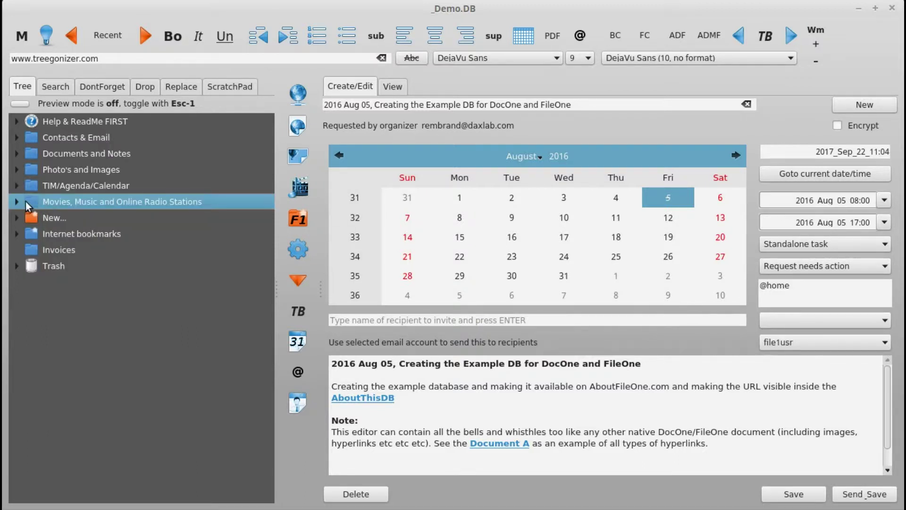
pyautogui.click(16, 202)
pyautogui.doubleClick(85, 231)
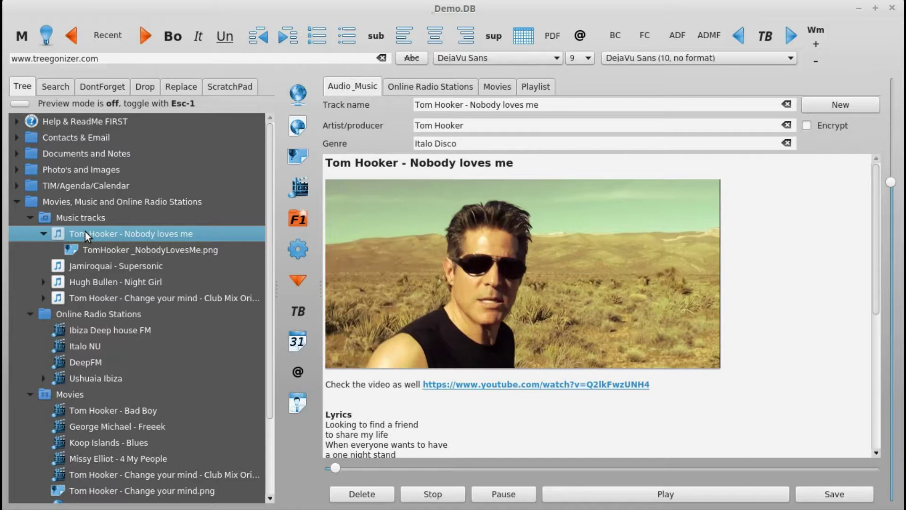
pyautogui.click(423, 499)
# Open and play the Italo NU station under Online Radio Stations
pyautogui.click(99, 347)
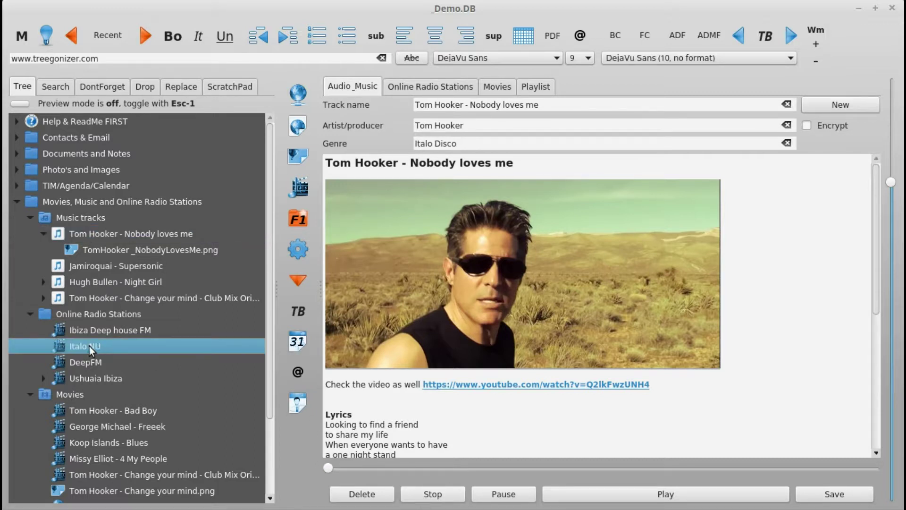
pyautogui.click(91, 315)
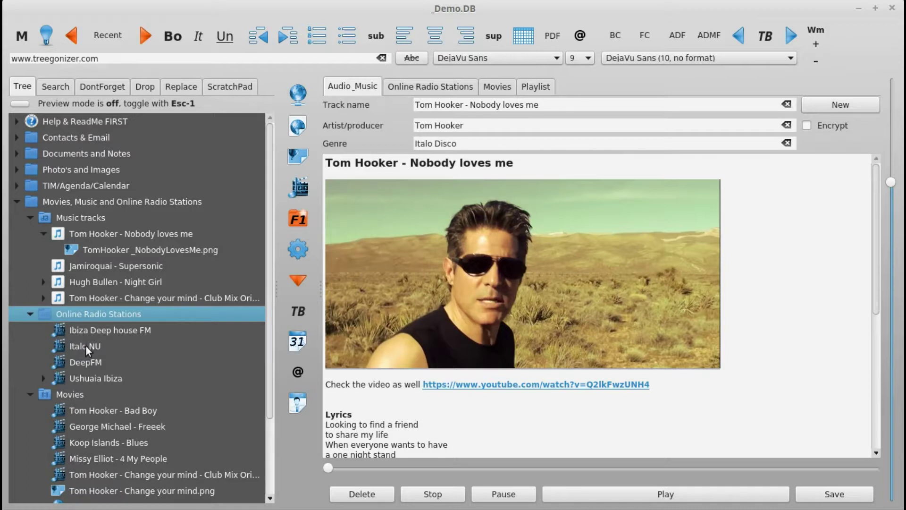
pyautogui.click(86, 346)
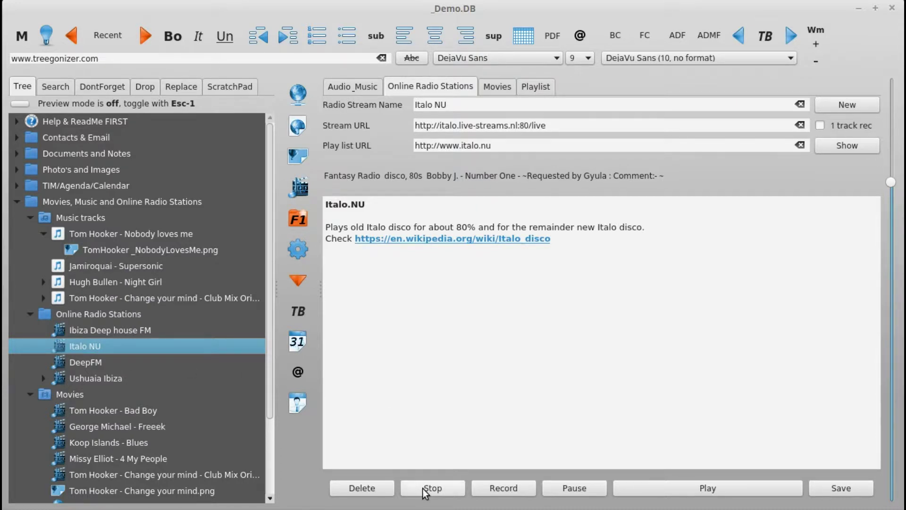
# Play the movie "Tom Hooker - Bad Boy" and close its player window
pyautogui.click(123, 409)
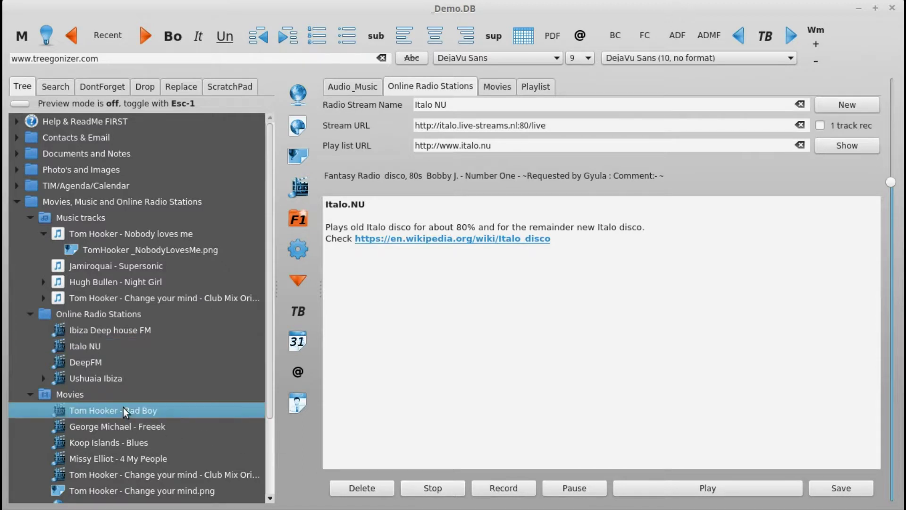
pyautogui.doubleClick(123, 409)
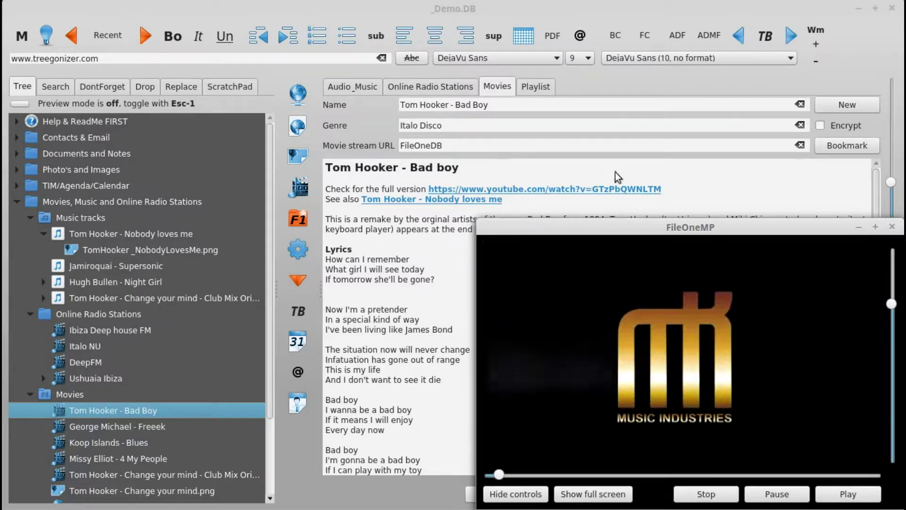
pyautogui.click(892, 228)
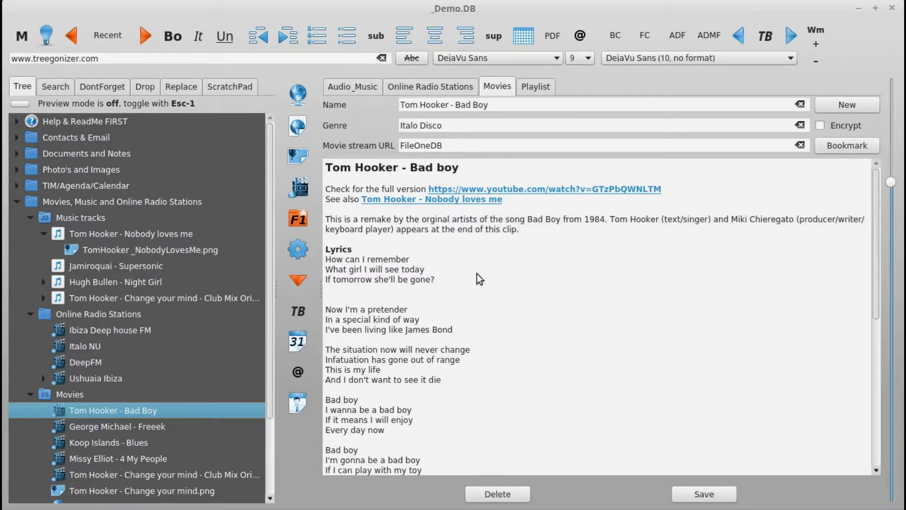
# Select the tree items from the Movies, Music and Online Radio Stations folder through the last music track
pyautogui.click(98, 209)
pyautogui.hotkey('shift', 'Down')
pyautogui.hotkey('shift', 'Down')
pyautogui.hotkey('shift', 'Down')
pyautogui.hotkey('shift', 'Down')
pyautogui.hotkey('shift', 'Down')
pyautogui.hotkey('shift', 'Down')
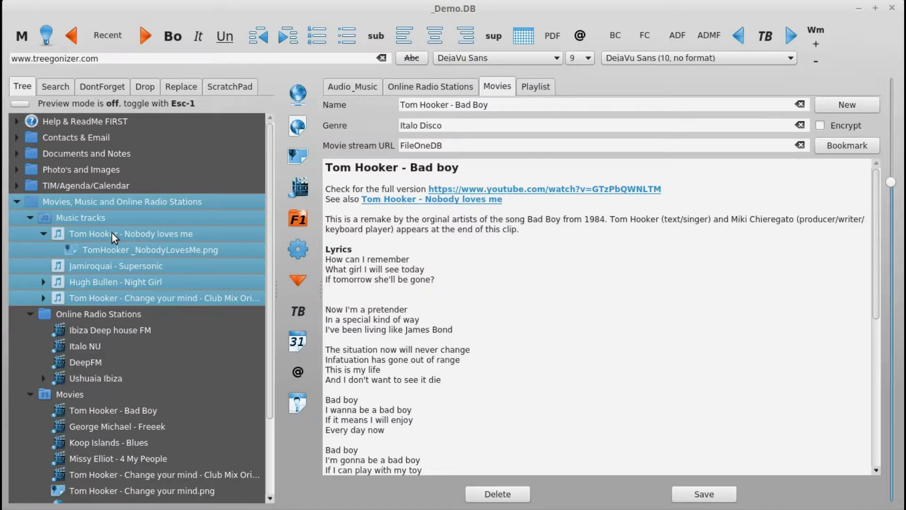
# Collapse the media folder and open the FileOne Browsing and Downloading topic under Documents and Notes
pyautogui.click(42, 313)
pyautogui.click(29, 313)
pyautogui.click(17, 202)
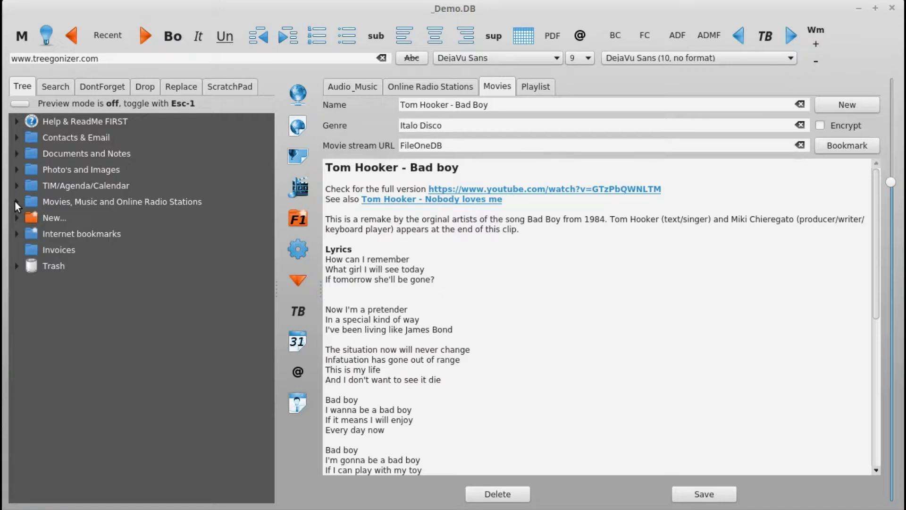
pyautogui.click(18, 151)
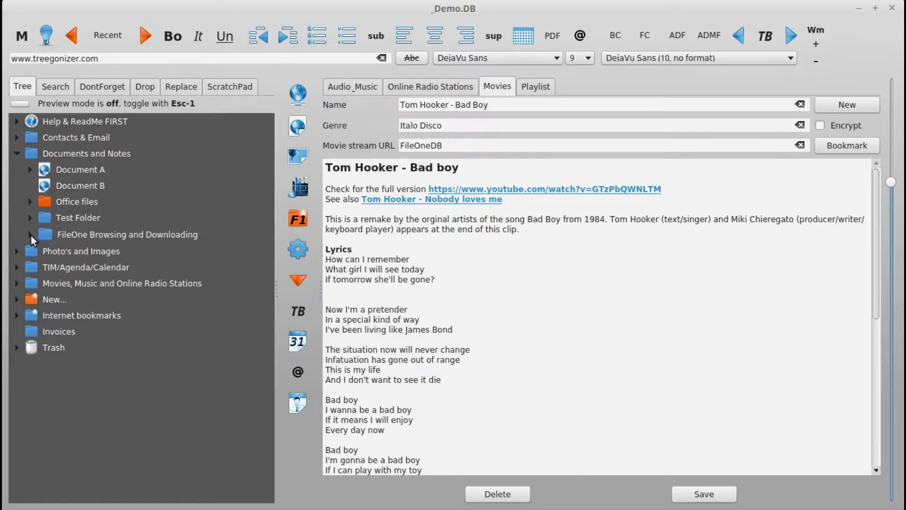
pyautogui.doubleClick(77, 233)
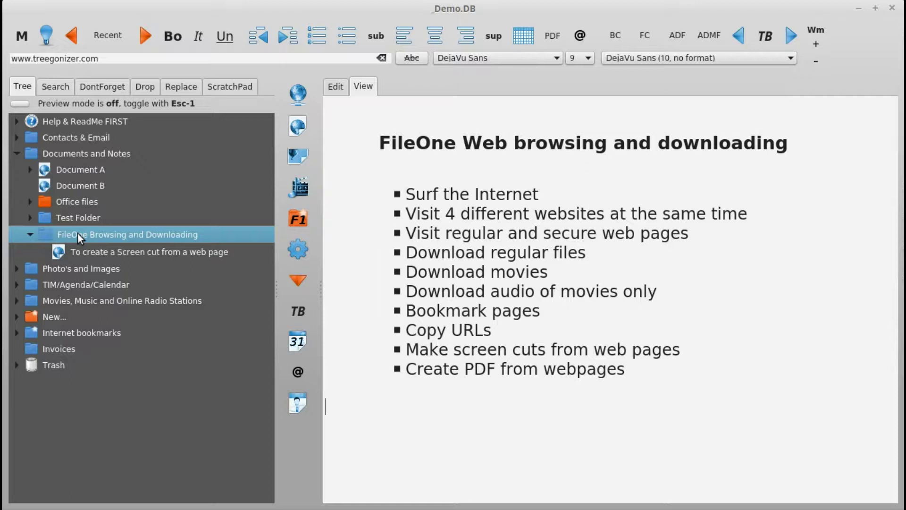
# Go through the web browsing and downloading feature list, highlighting the items from "Surf the Internet" to "Create PDF from webpages"
pyautogui.moveTo(543, 198); pyautogui.dragTo(408, 202)
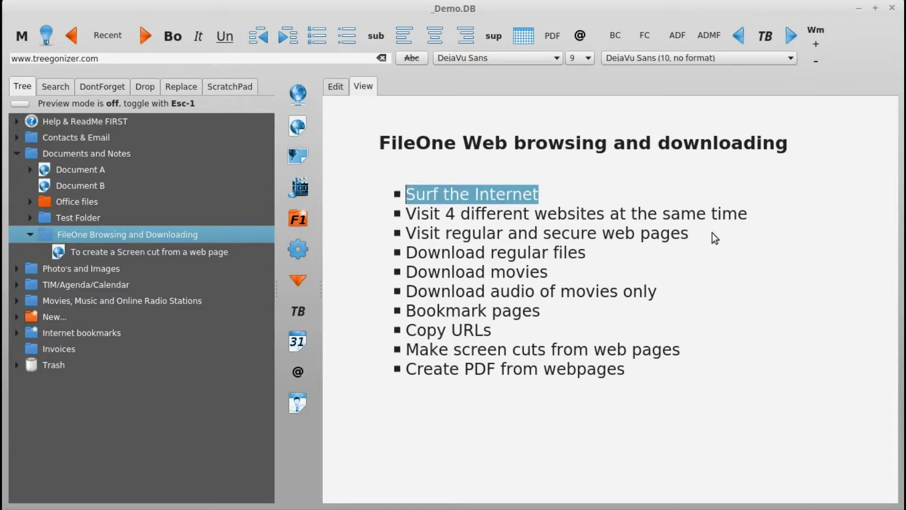
pyautogui.moveTo(749, 218); pyautogui.dragTo(406, 218)
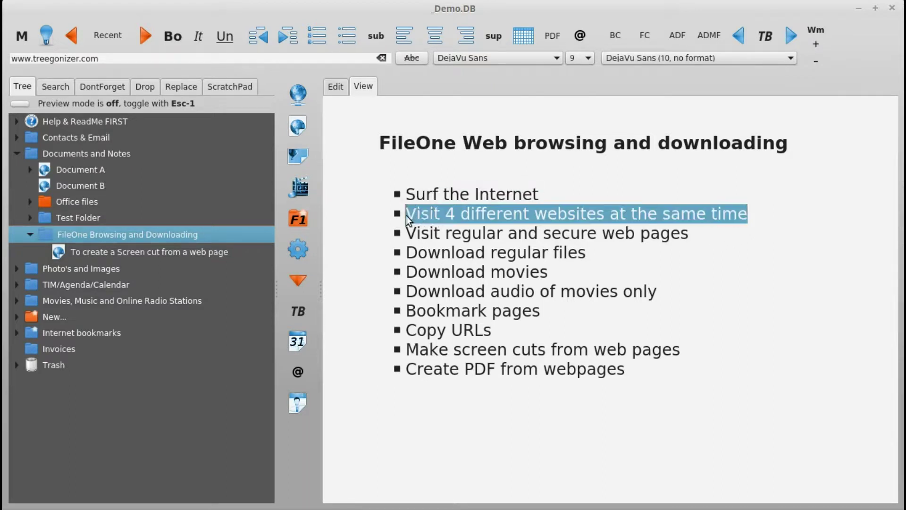
pyautogui.moveTo(689, 236); pyautogui.dragTo(408, 236)
pyautogui.moveTo(586, 254); pyautogui.dragTo(419, 256)
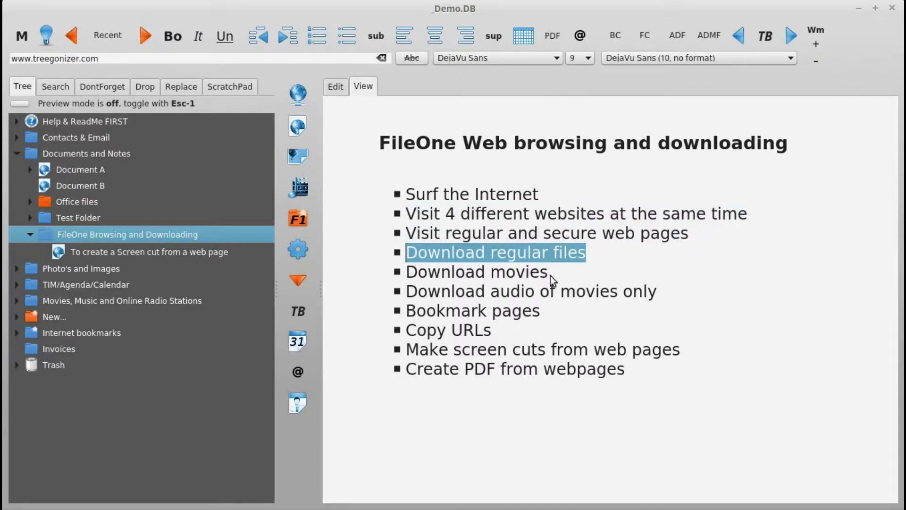
pyautogui.moveTo(549, 274); pyautogui.dragTo(459, 275)
pyautogui.moveTo(656, 295); pyautogui.dragTo(411, 296)
pyautogui.moveTo(541, 313); pyautogui.dragTo(409, 316)
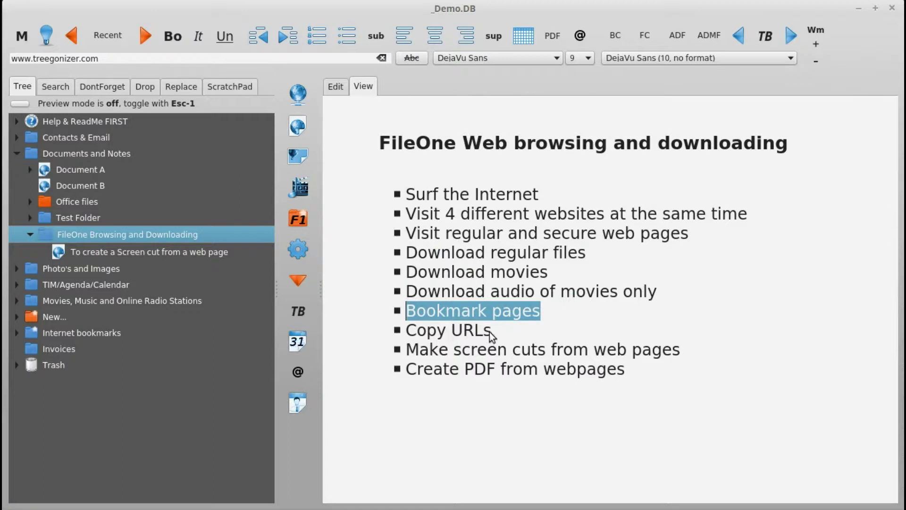
pyautogui.moveTo(488, 332); pyautogui.dragTo(406, 329)
pyautogui.click(570, 333)
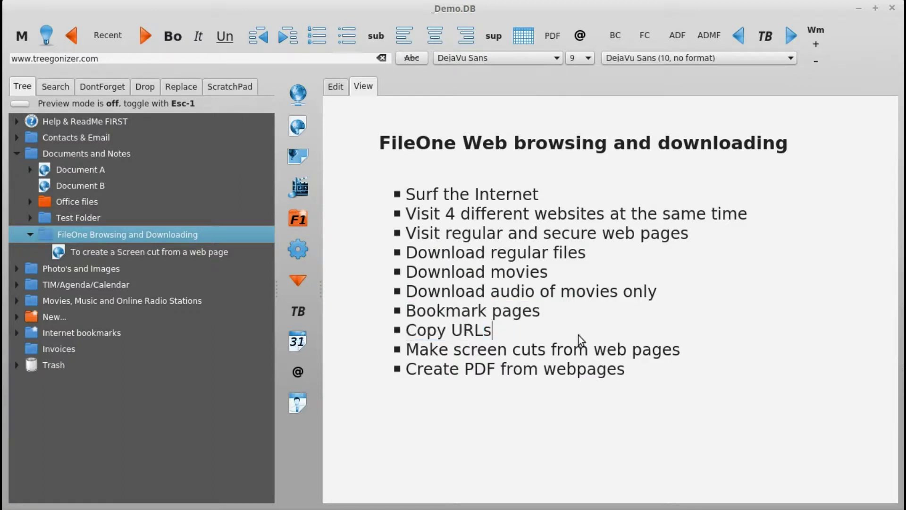
pyautogui.moveTo(683, 349); pyautogui.dragTo(412, 350)
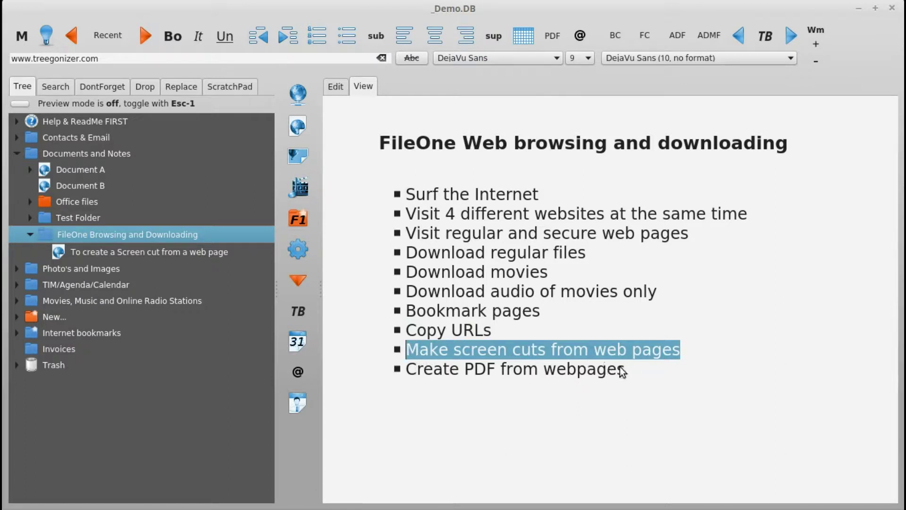
pyautogui.moveTo(618, 369); pyautogui.dragTo(405, 371)
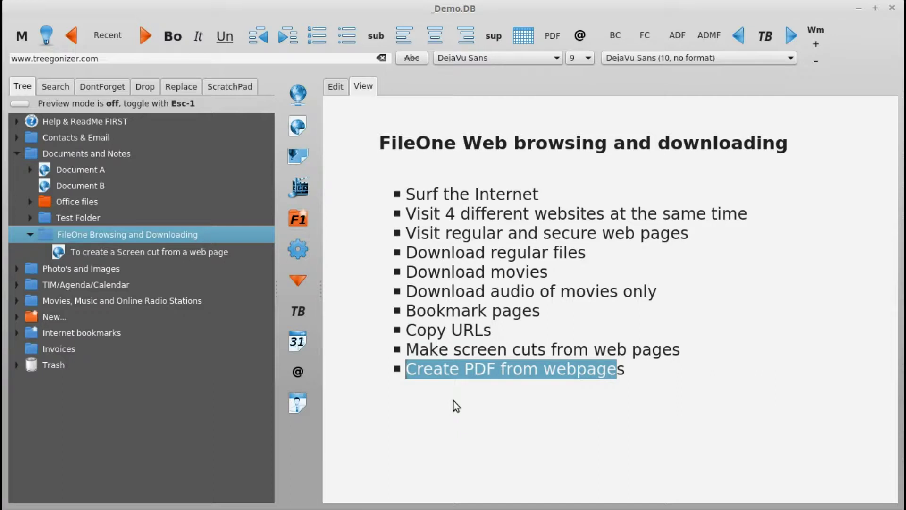
pyautogui.click(451, 401)
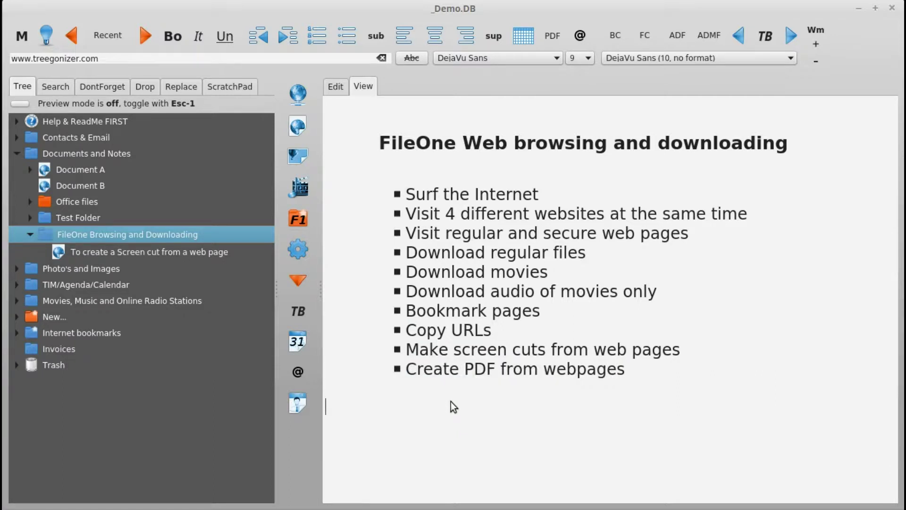
pyautogui.click(297, 95)
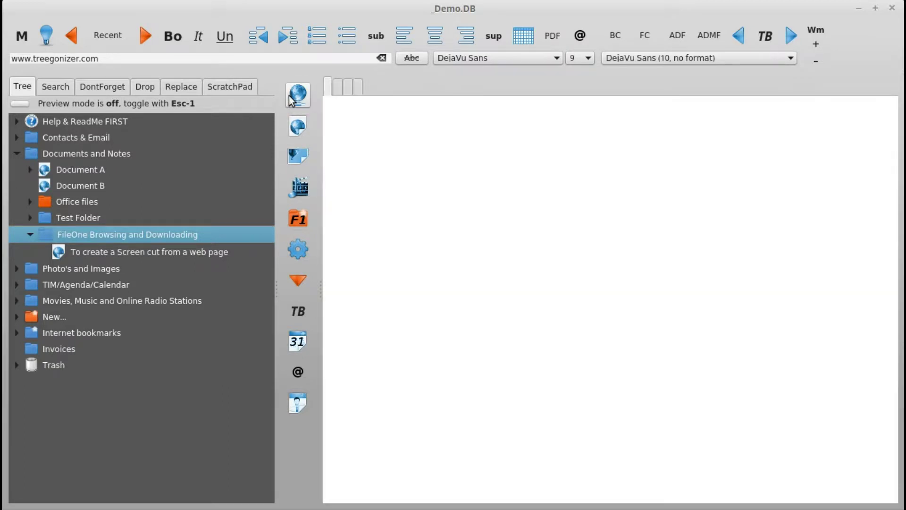
pyautogui.click(328, 92)
pyautogui.click(290, 59)
pyautogui.press('BackSpace')
pyautogui.press('BackSpace')
pyautogui.press('BackSpace')
pyautogui.press('BackSpace')
pyautogui.press('BackSpace')
pyautogui.press('BackSpace')
pyautogui.press('BackSpace')
pyautogui.press('BackSpace')
pyautogui.press('BackSpace')
pyautogui.press('BackSpace')
pyautogui.press('BackSpace')
pyautogui.press('BackSpace')
pyautogui.press('BackSpace')
pyautogui.press('BackSpace')
pyautogui.press('BackSpace')
pyautogui.press('BackSpace')
pyautogui.press('BackSpace')
pyautogui.press('BackSpace')
pyautogui.press('BackSpace')
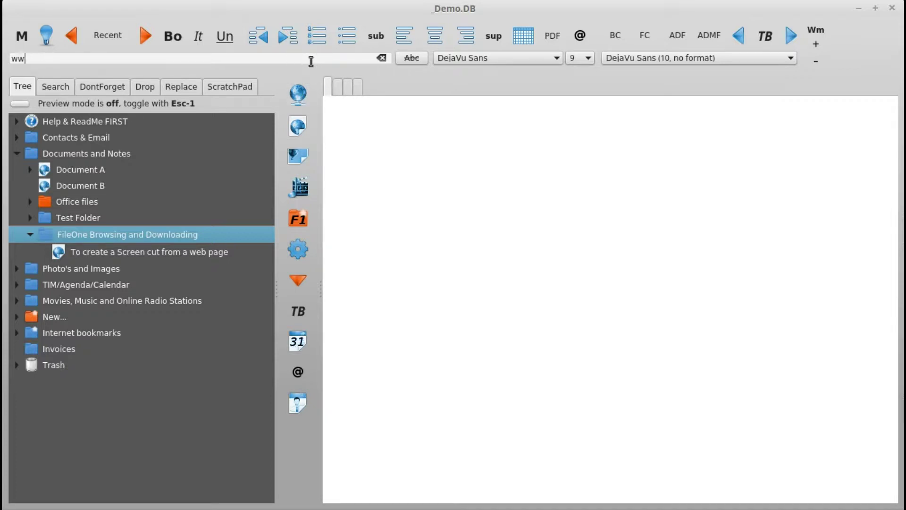
pyautogui.write('www.treegonizer.com')
pyautogui.hotkey('shift', 'Left')
pyautogui.hotkey('shift', 'Left')
pyautogui.hotkey('shift', 'Left')
pyautogui.hotkey('shift', 'Left')
pyautogui.hotkey('shift', 'Left')
pyautogui.hotkey('shift', 'Left')
pyautogui.hotkey('shift', 'Left')
pyautogui.hotkey('shift', 'Left')
pyautogui.hotkey('shift', 'Left')
pyautogui.hotkey('shift', 'Left')
pyautogui.hotkey('shift', 'Left')
pyautogui.hotkey('shift', 'Left')
pyautogui.hotkey('shift', 'Left')
pyautogui.hotkey('shift', 'Left')
pyautogui.hotkey('shift', 'Left')
pyautogui.hotkey('shift', 'Left')
pyautogui.hotkey('shift', 'Left')
pyautogui.hotkey('shift', 'Left')
pyautogui.hotkey('shift', 'Left')
pyautogui.press('End')
pyautogui.press('Return')
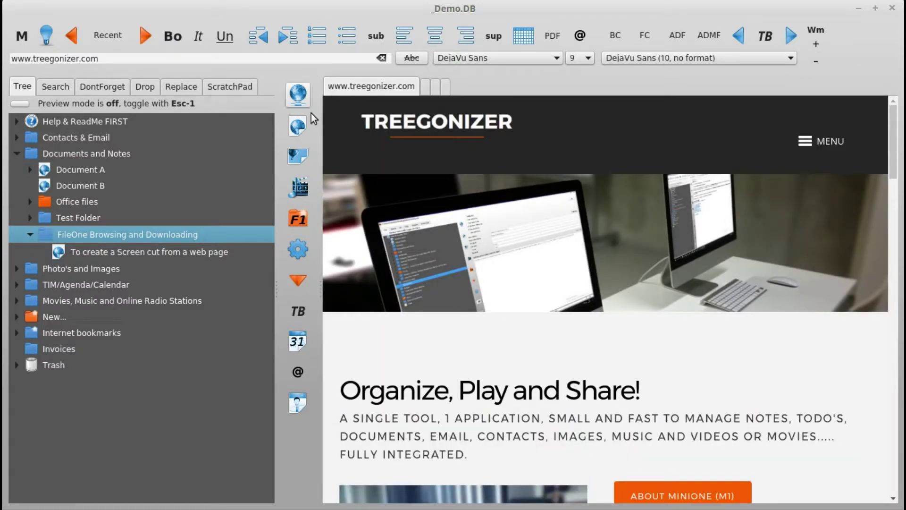
pyautogui.click(427, 90)
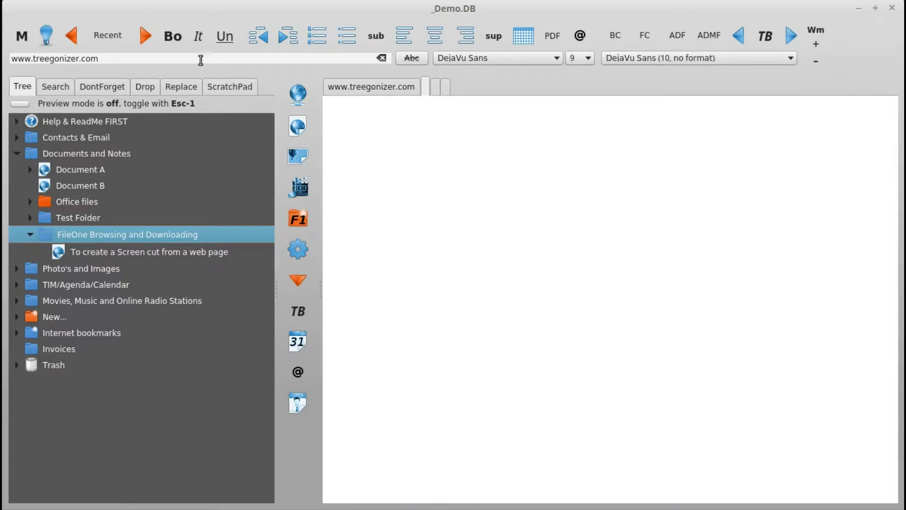
pyautogui.moveTo(94, 58); pyautogui.dragTo(6, 58)
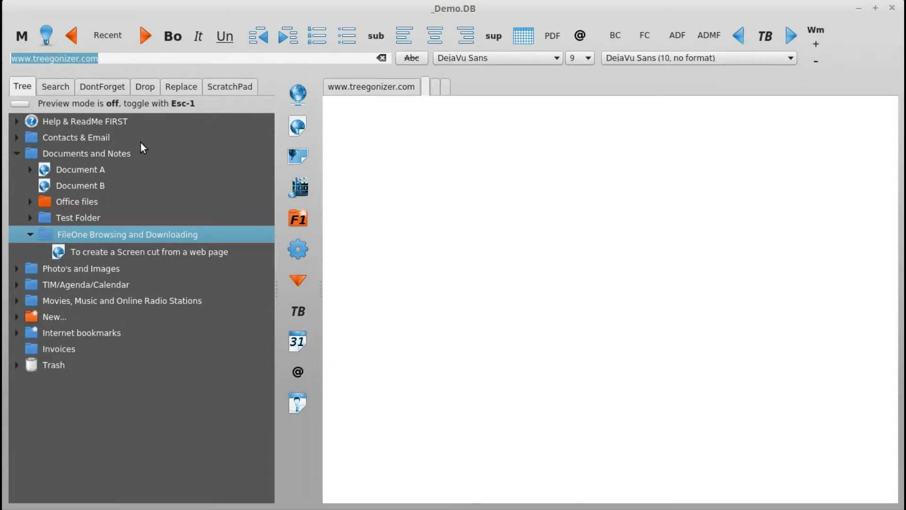
pyautogui.write('www.i')
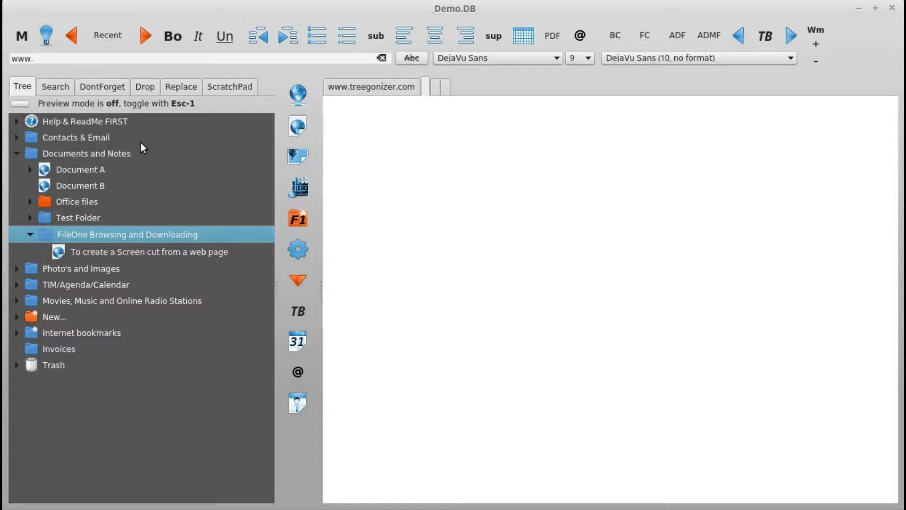
pyautogui.write('bm.com')
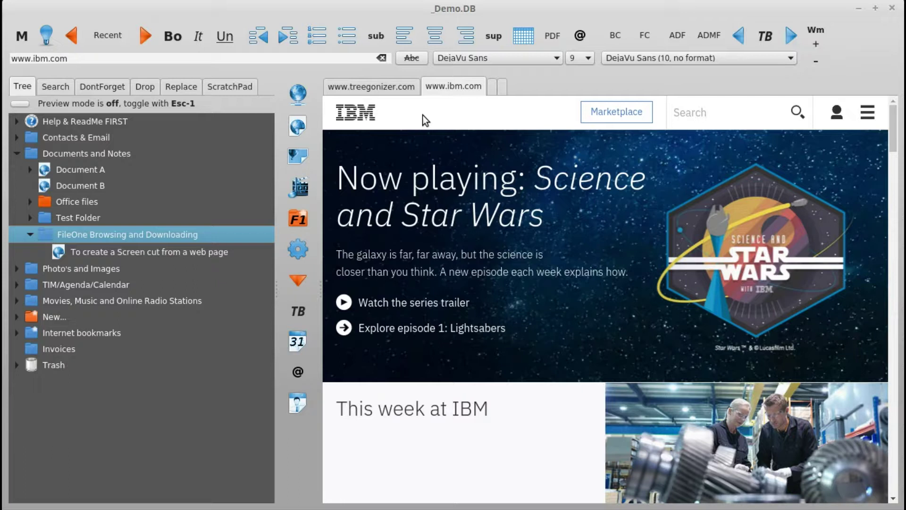
# Collapse FileOne Browsing and Downloading and its parent Documents and Notes folder, and expand Internet bookmarks
pyautogui.click(25, 233)
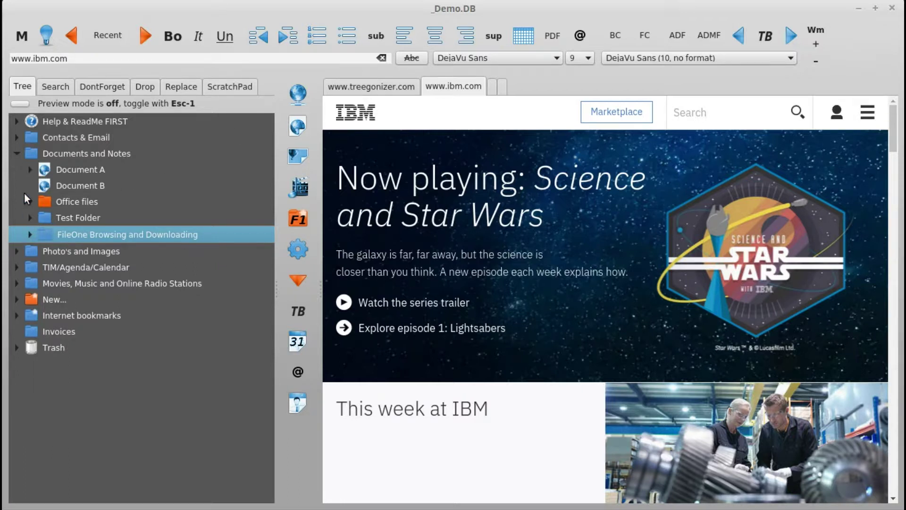
pyautogui.click(16, 154)
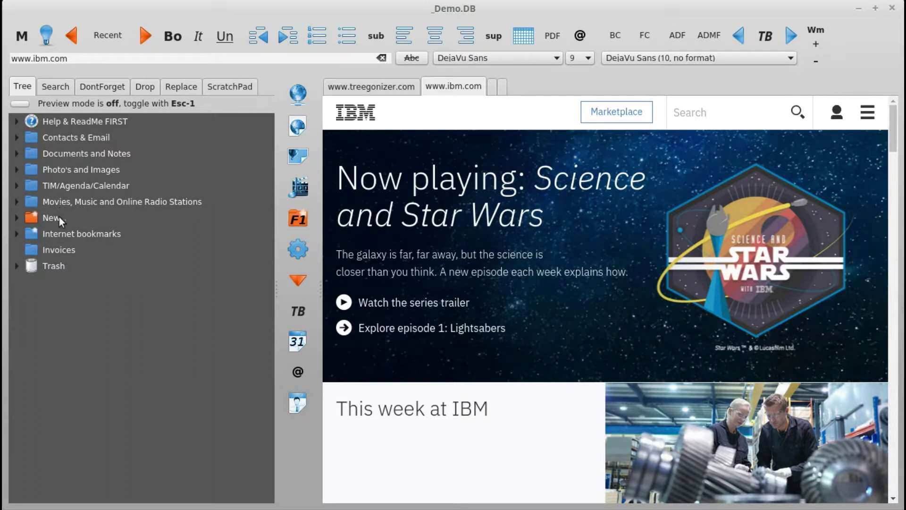
pyautogui.click(59, 235)
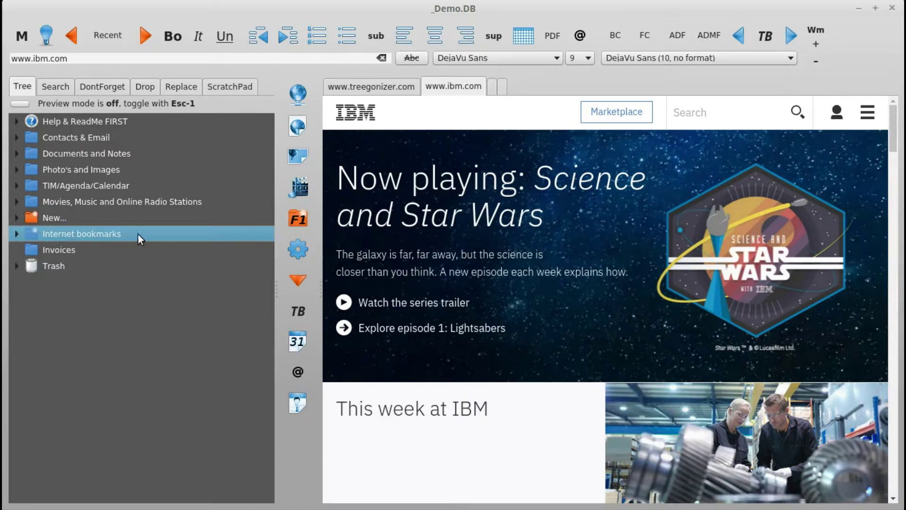
pyautogui.click(16, 233)
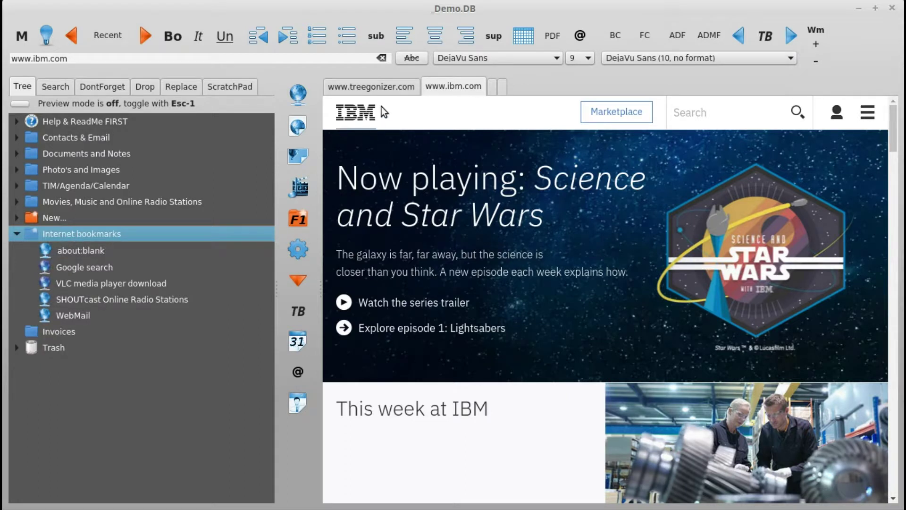
pyautogui.click(394, 87)
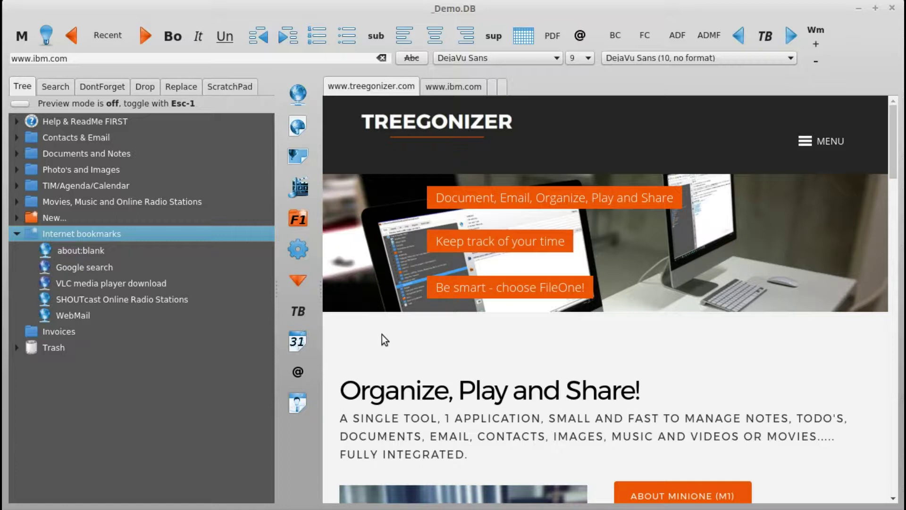
pyautogui.rightClick(820, 493)
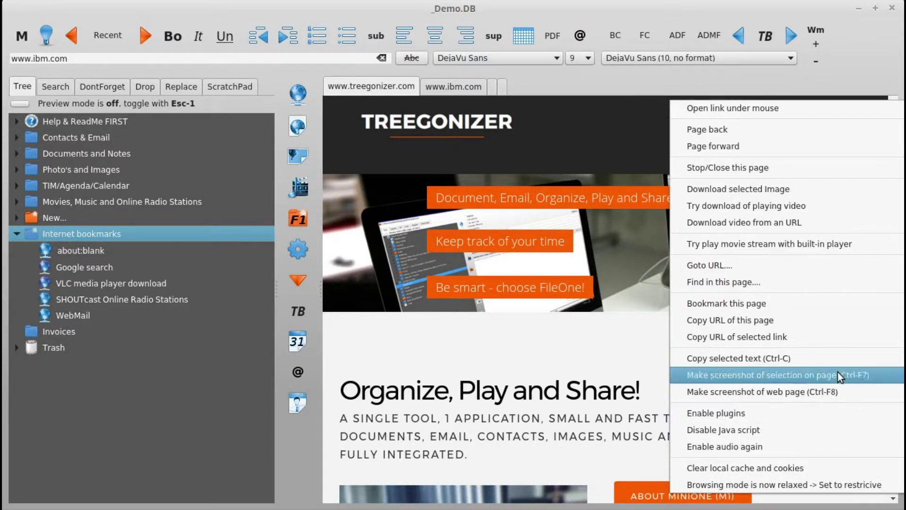
pyautogui.click(837, 304)
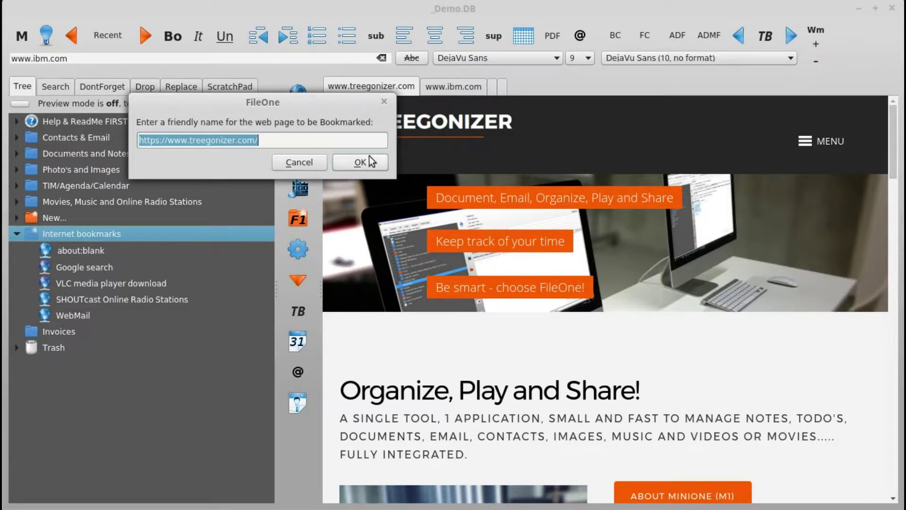
pyautogui.click(349, 142)
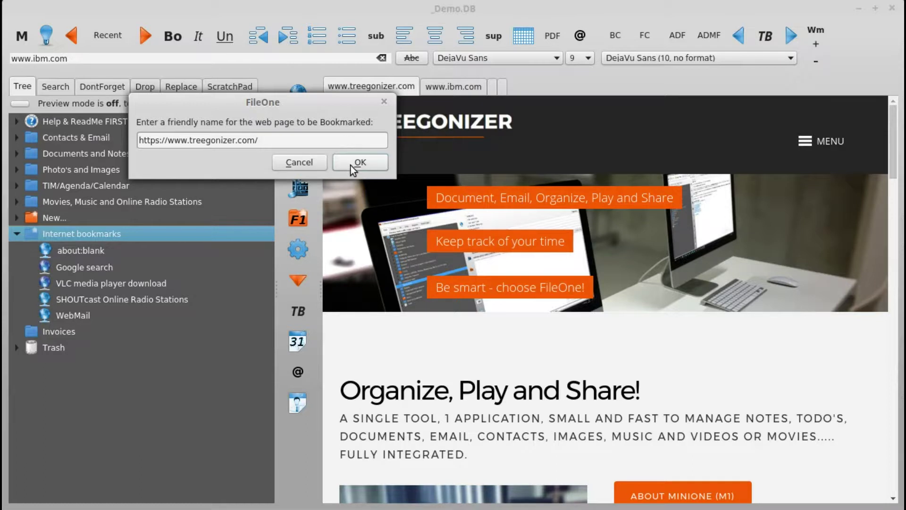
pyautogui.click(350, 165)
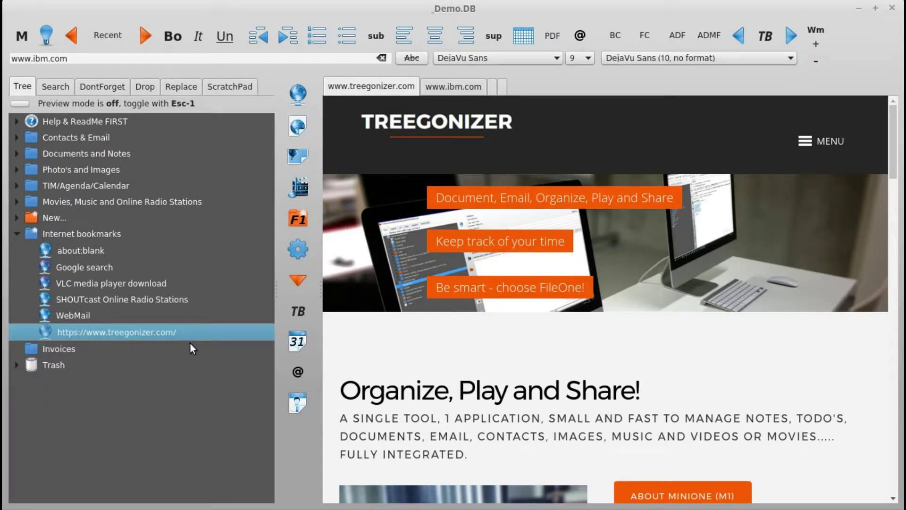
pyautogui.click(104, 236)
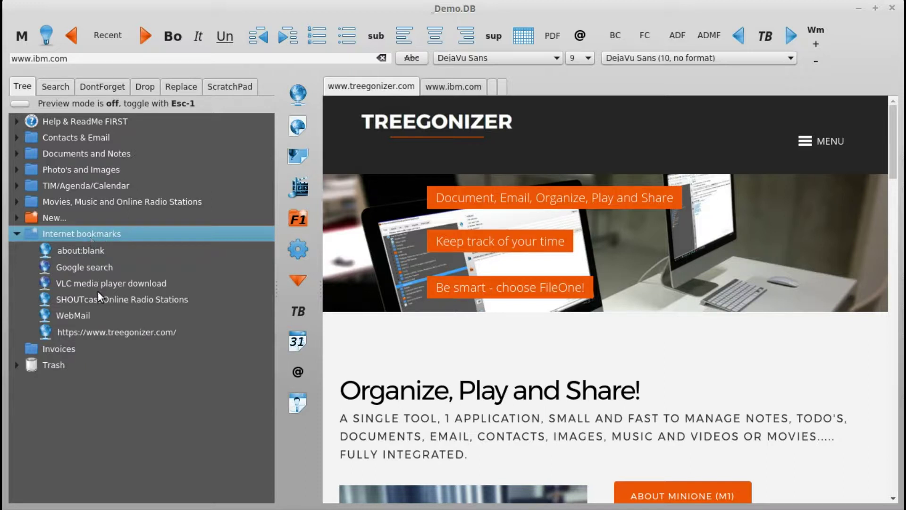
pyautogui.click(101, 331)
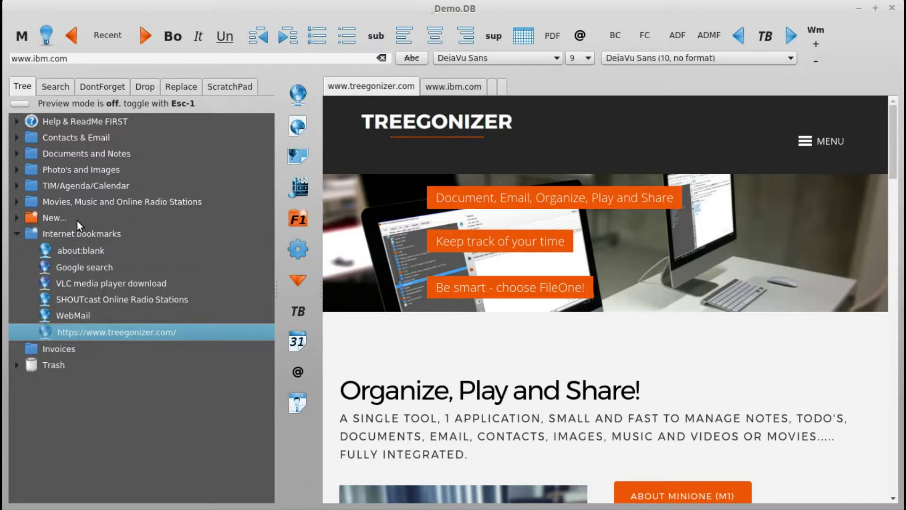
pyautogui.click(61, 222)
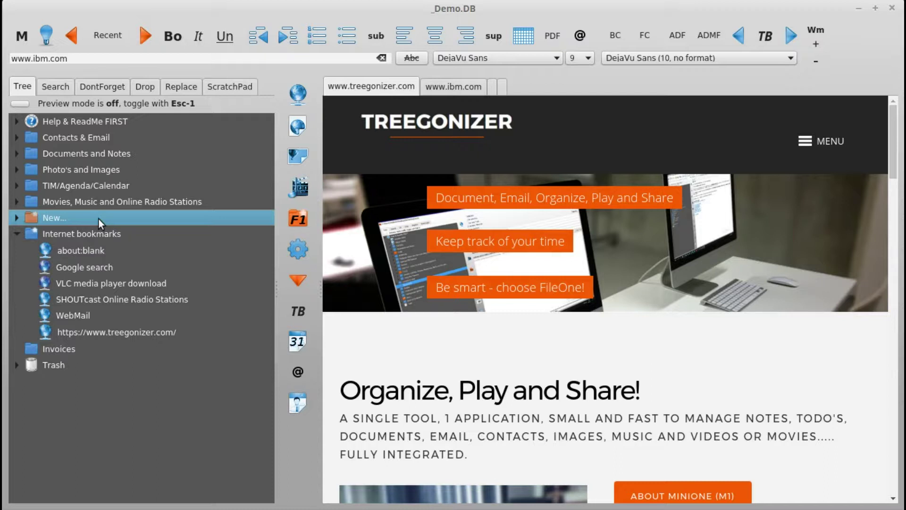
pyautogui.click(114, 332)
pyautogui.click(491, 89)
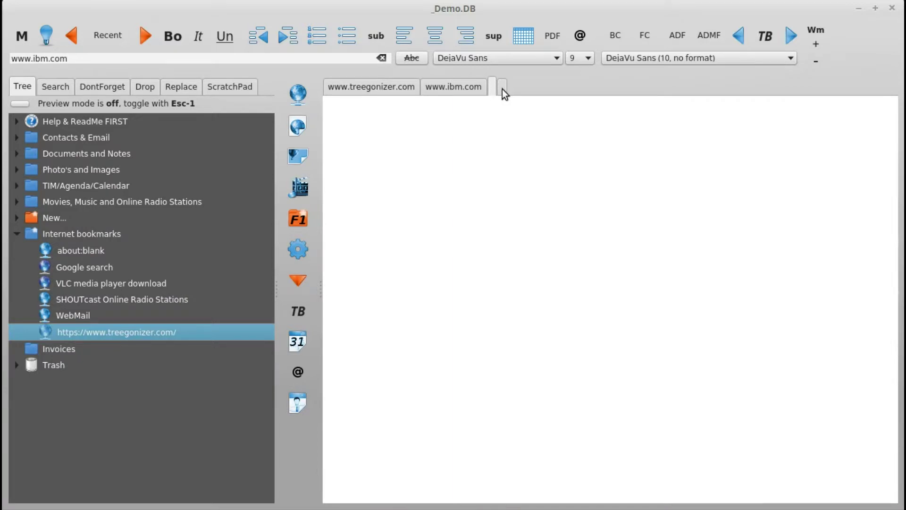
pyautogui.click(175, 333)
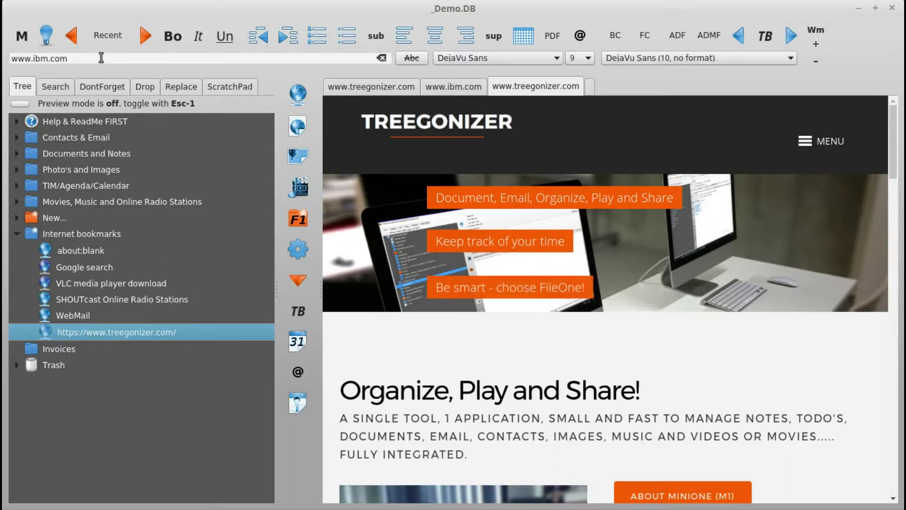
# Run the web search "ws: fileone organizer" in the third browser page and open the last image in the results' preview row
pyautogui.moveTo(80, 58); pyautogui.dragTo(8, 58)
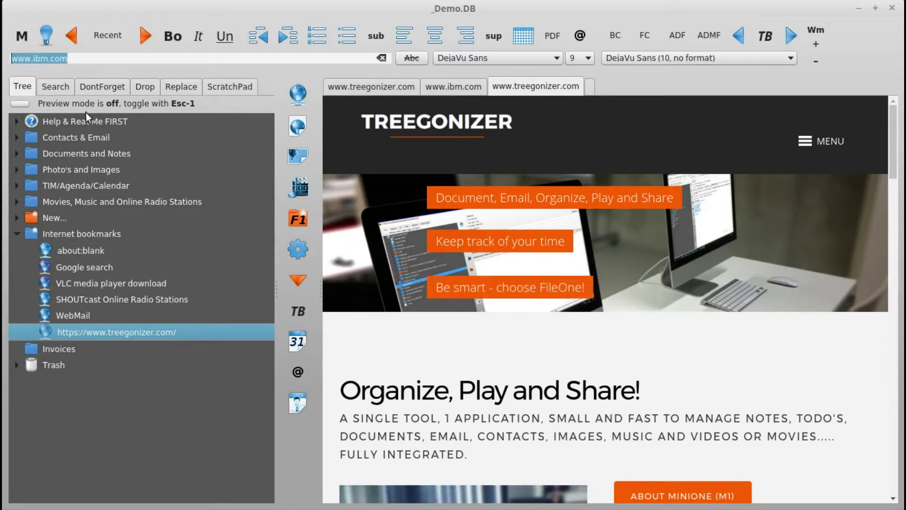
pyautogui.write('ws:')
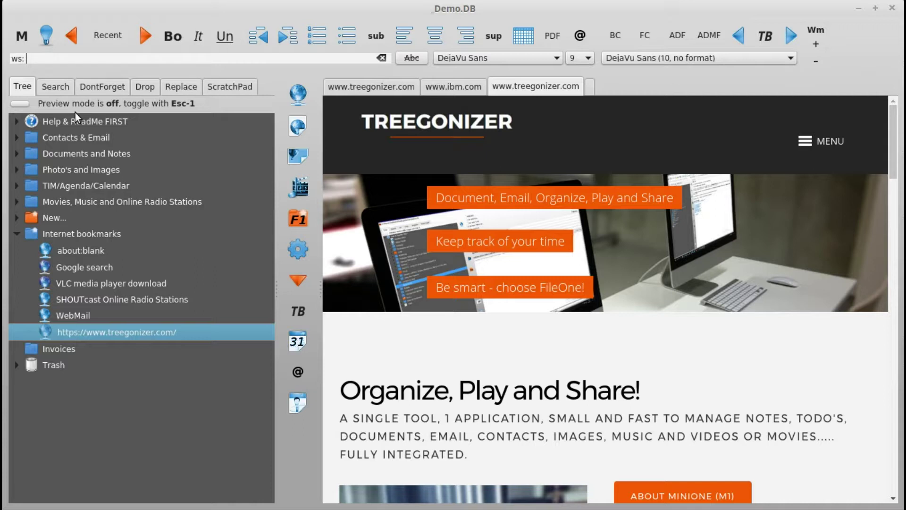
pyautogui.write(' filone')
pyautogui.press('Left')
pyautogui.press('Left')
pyautogui.press('Left')
pyautogui.write('e organizer')
pyautogui.hotkey('ctrl', 'shift', 'Left')
pyautogui.hotkey('ctrl', 'shift', 'Left')
pyautogui.hotkey('ctrl', 'shift', 'Left')
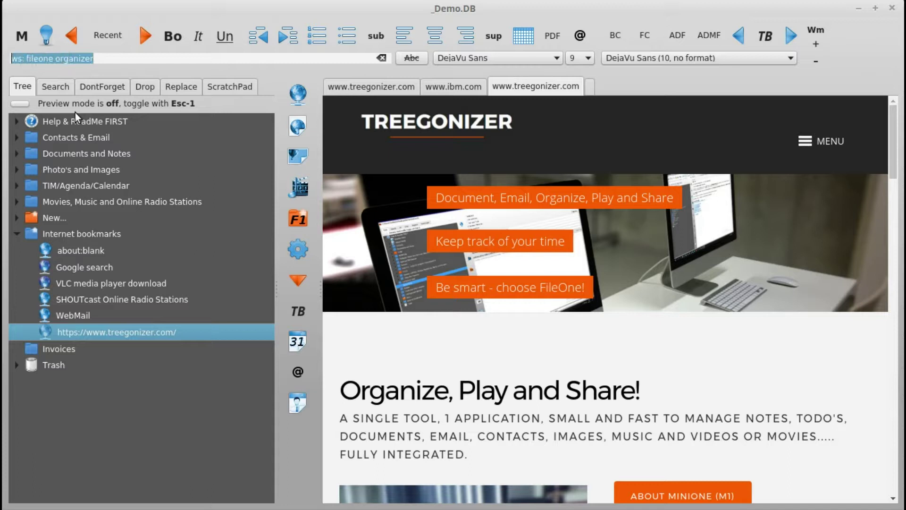
pyautogui.press('End')
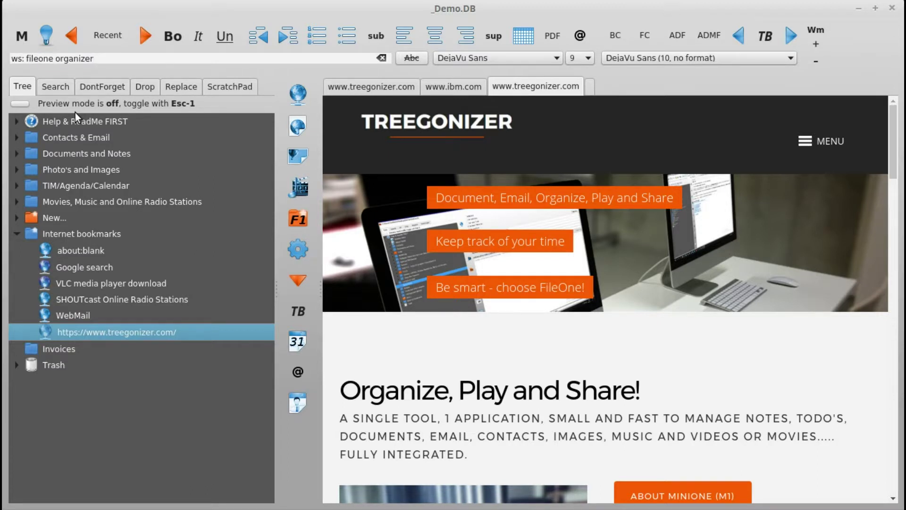
pyautogui.press('Return')
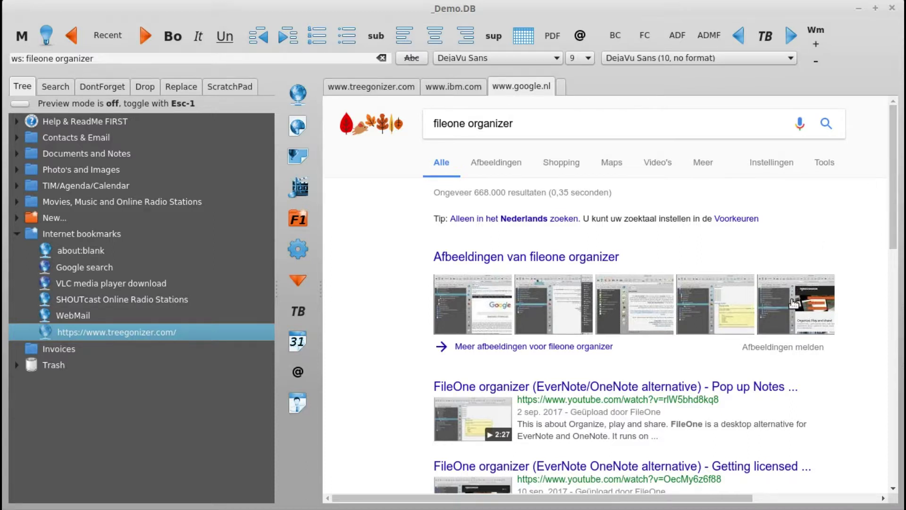
pyautogui.click(793, 303)
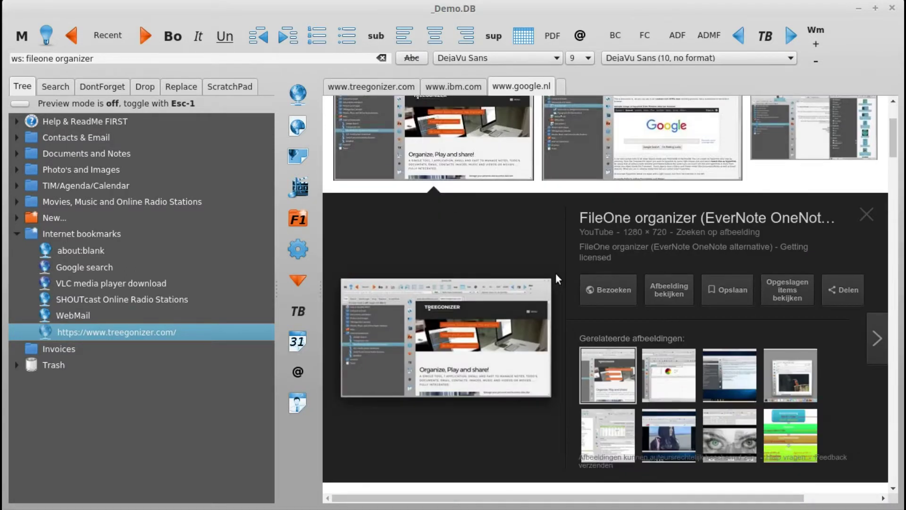
# Return to the first Treegonizer page and open the note "To create a Screen cut from a web page" under FileOne Browsing and Downloading
pyautogui.click(392, 87)
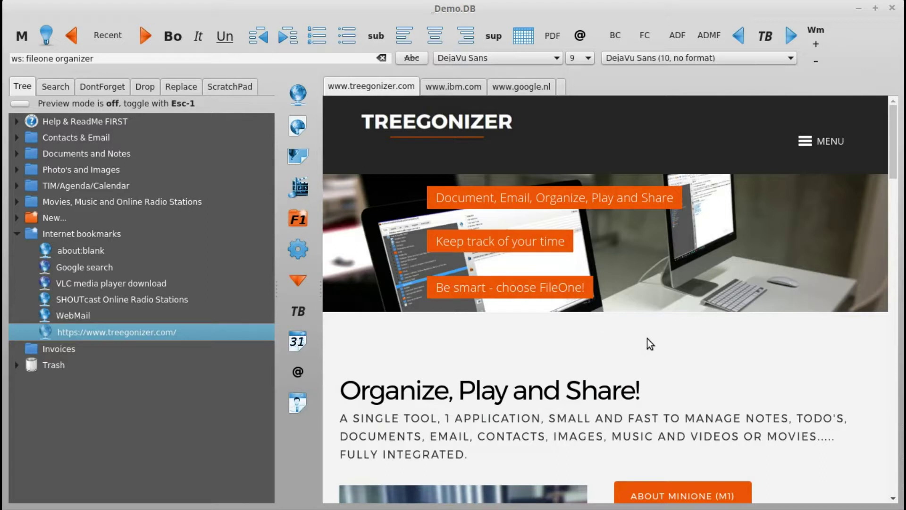
pyautogui.click(14, 152)
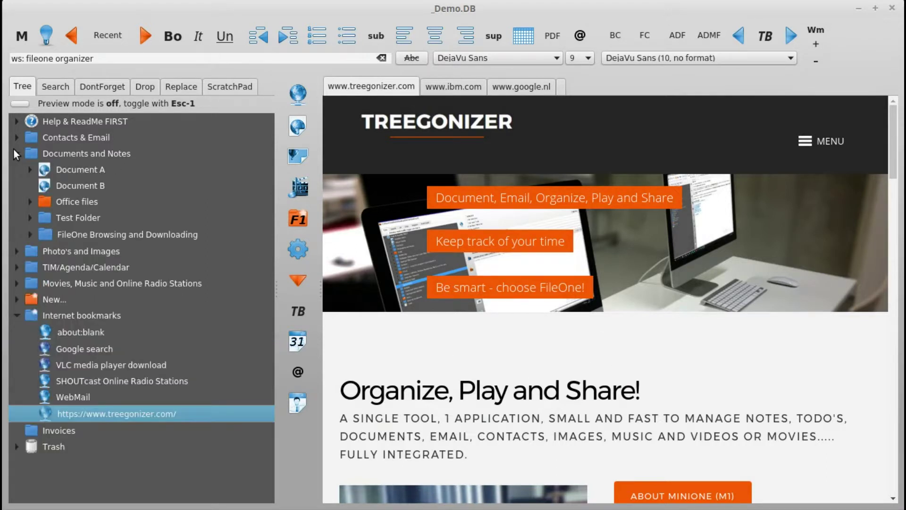
pyautogui.click(30, 234)
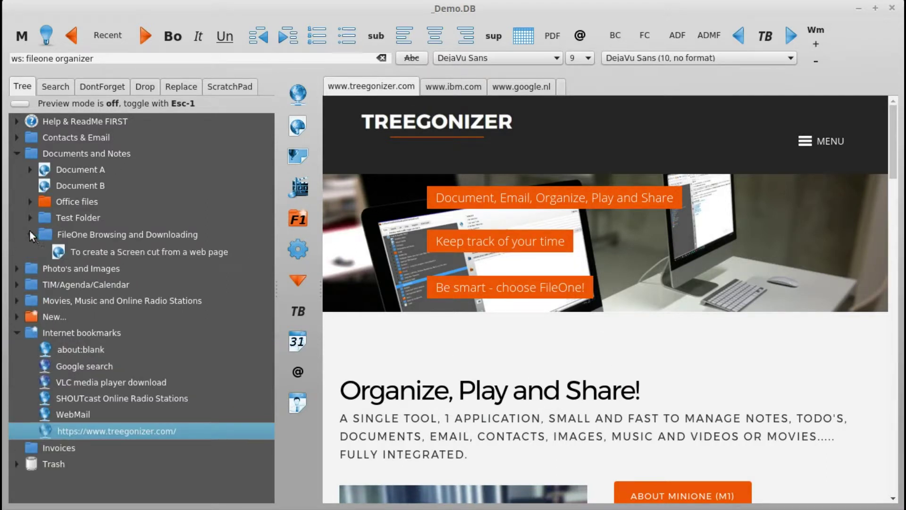
pyautogui.click(81, 252)
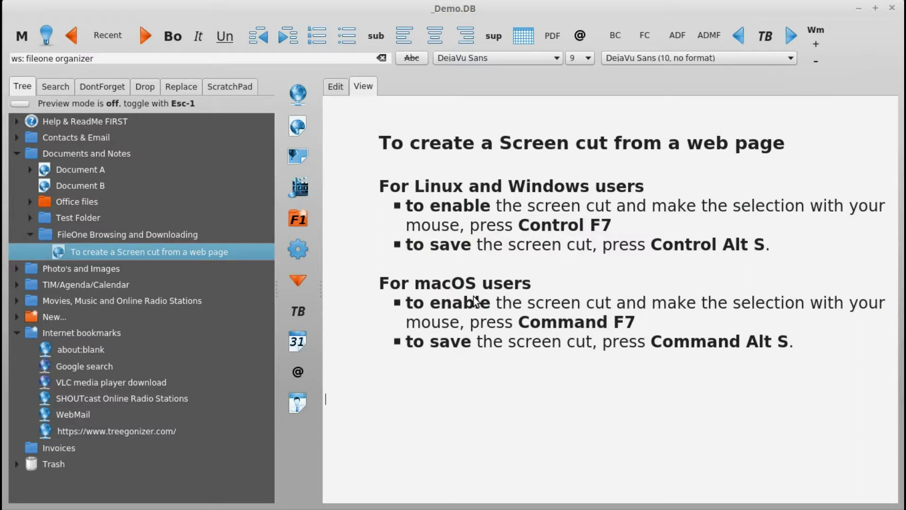
# Make and save a screen cut of the "Organize, Play and Share!" section of the Treegonizer page
pyautogui.click(298, 101)
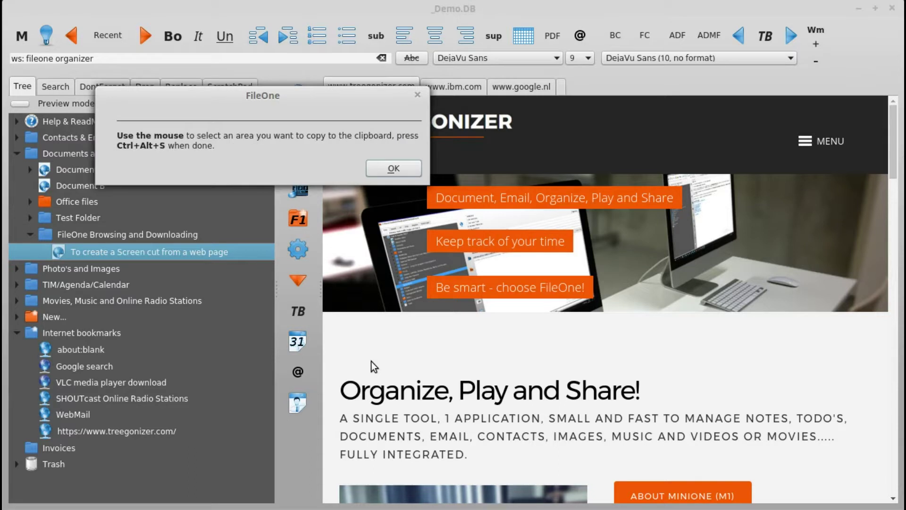
pyautogui.click(395, 171)
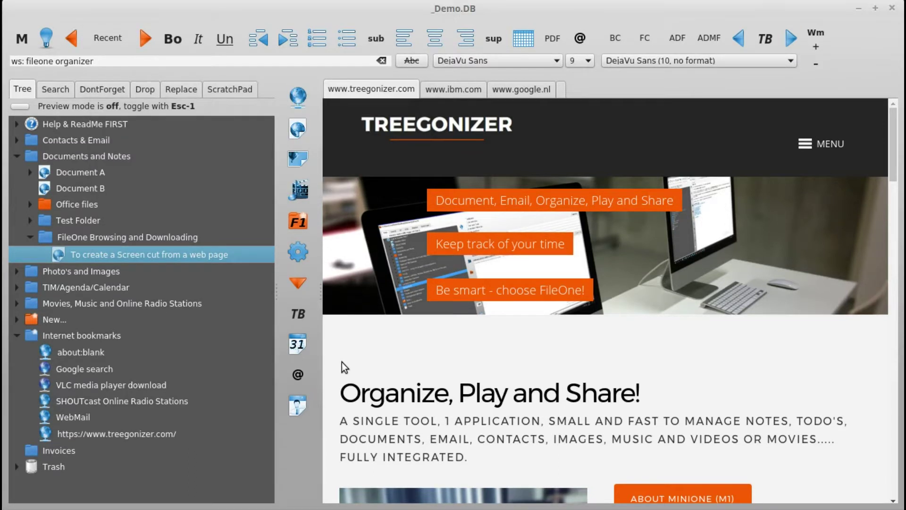
pyautogui.moveTo(332, 370); pyautogui.dragTo(871, 503)
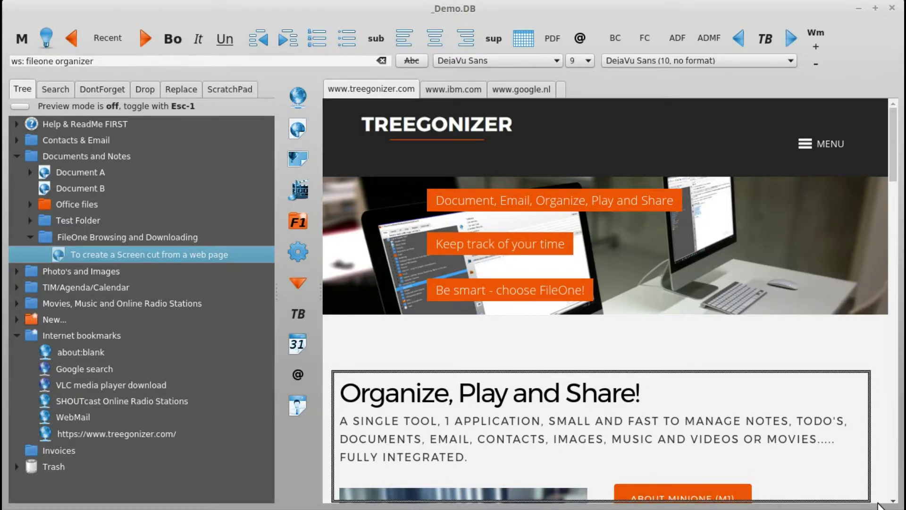
pyautogui.press('Return')
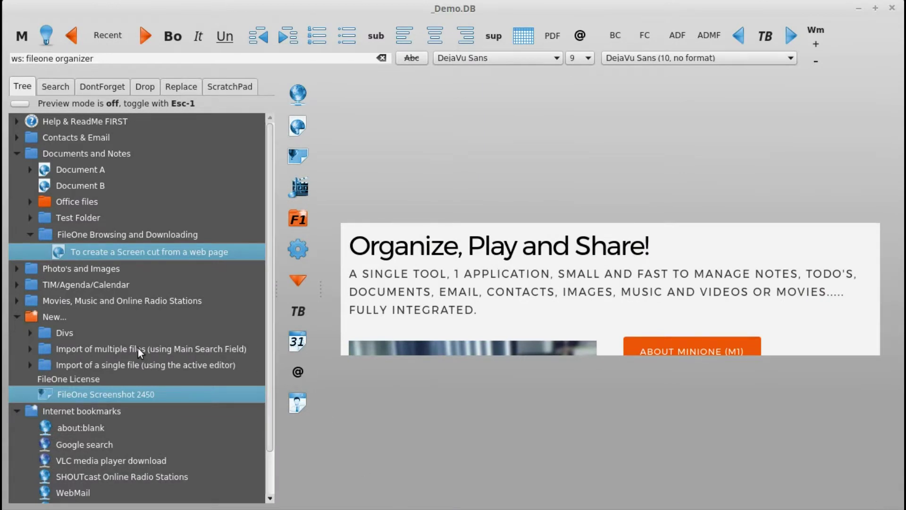
# Move the saved screen cut from the New... folder into the Photo's and Images folder
pyautogui.click(52, 316)
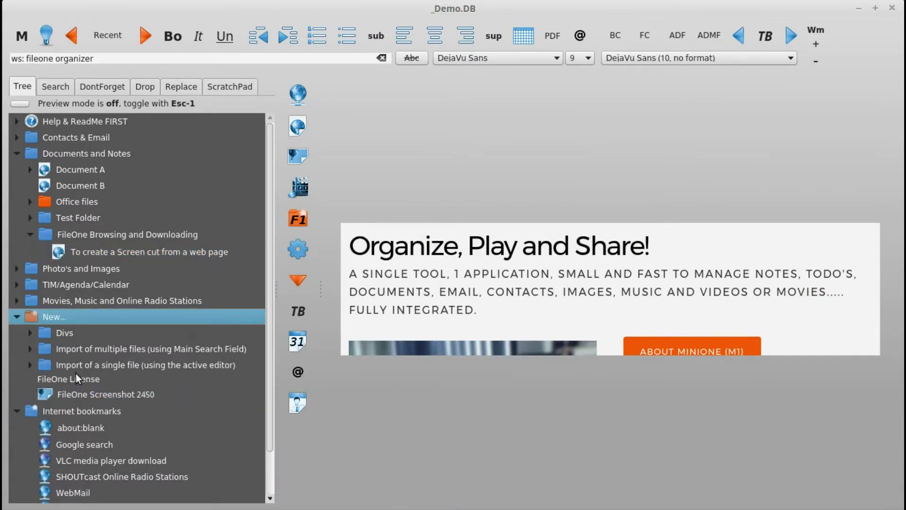
pyautogui.click(78, 395)
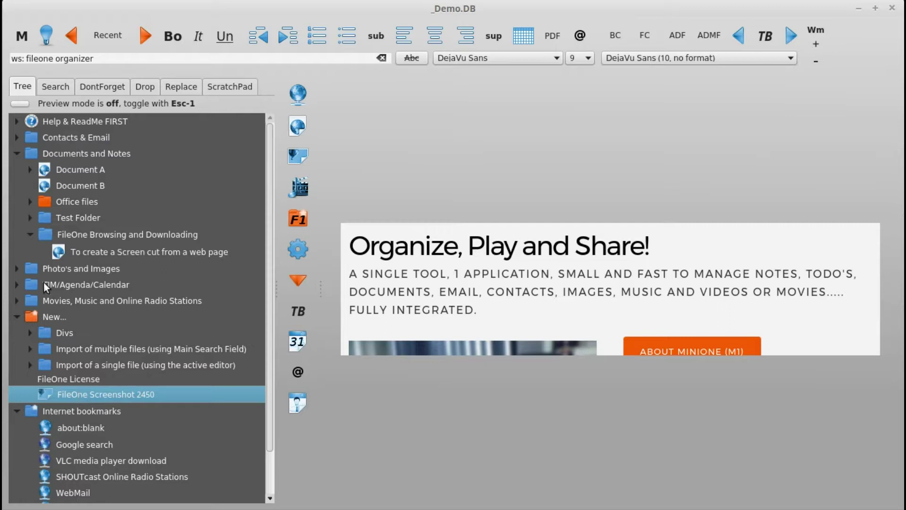
pyautogui.moveTo(60, 390); pyautogui.dragTo(98, 269)
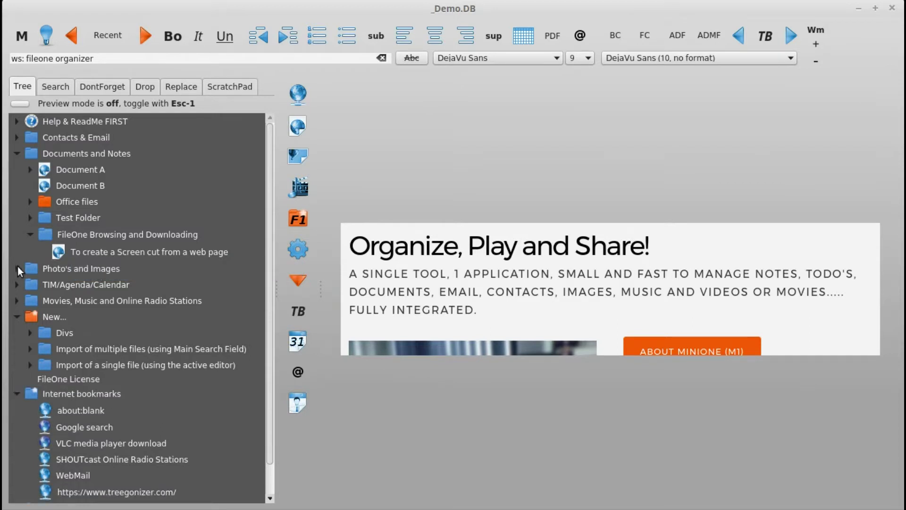
# Show the screen cut note again and collapse the Documents and Notes, New... and Internet bookmarks folders
pyautogui.click(304, 134)
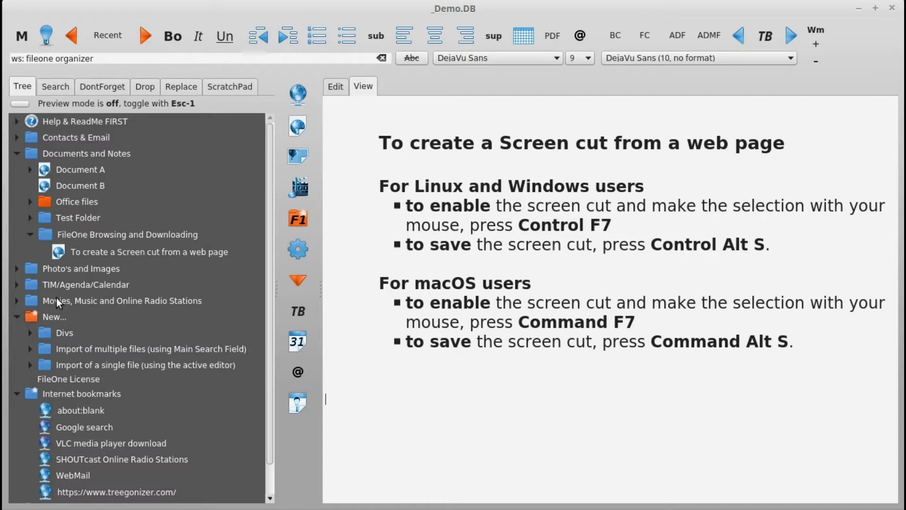
pyautogui.click(17, 153)
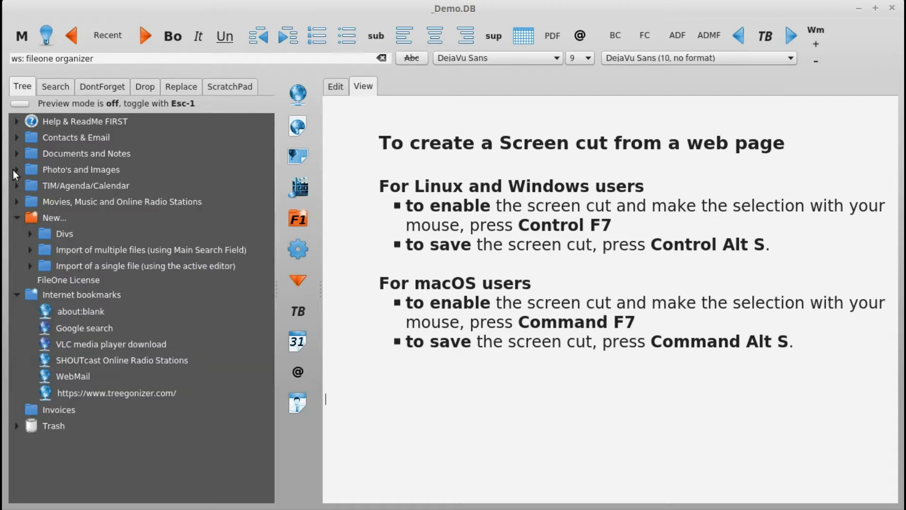
pyautogui.click(16, 216)
pyautogui.click(16, 234)
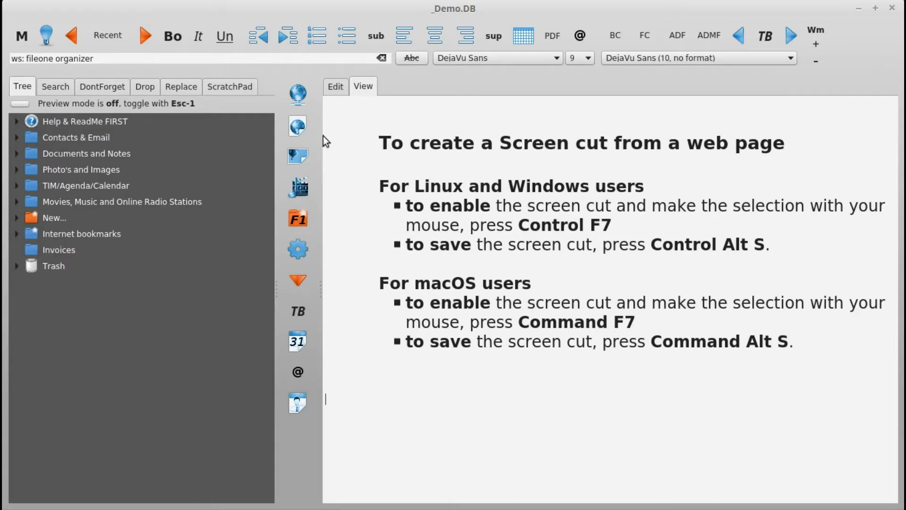
# Return to the Treegonizer web page and generate a PDF of it into the tree
pyautogui.click(298, 93)
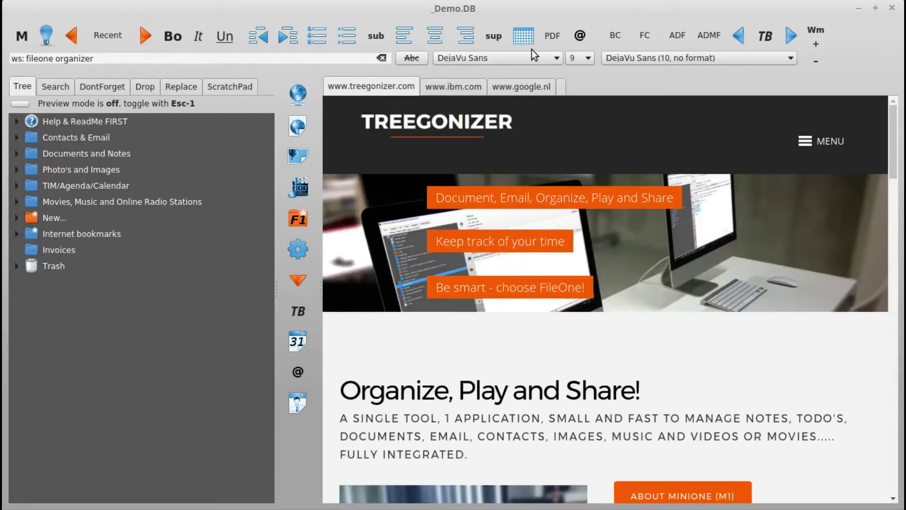
pyautogui.click(553, 37)
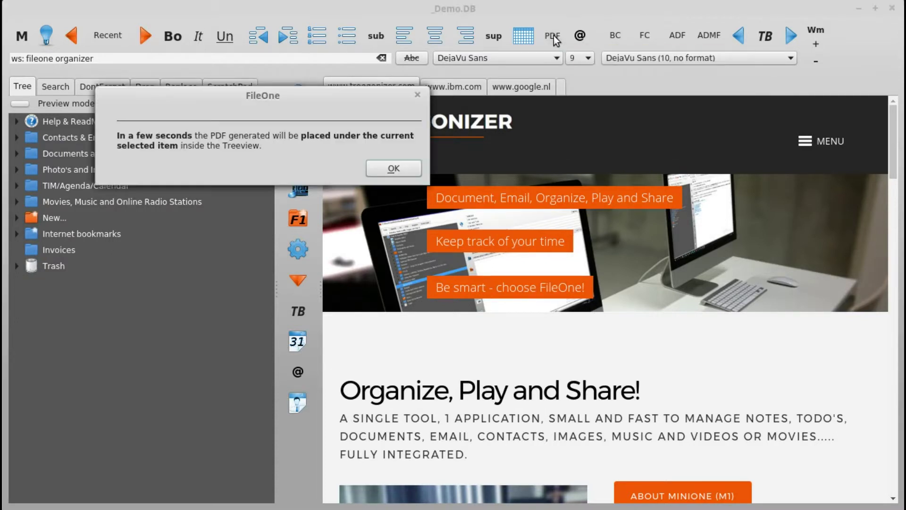
pyautogui.click(391, 169)
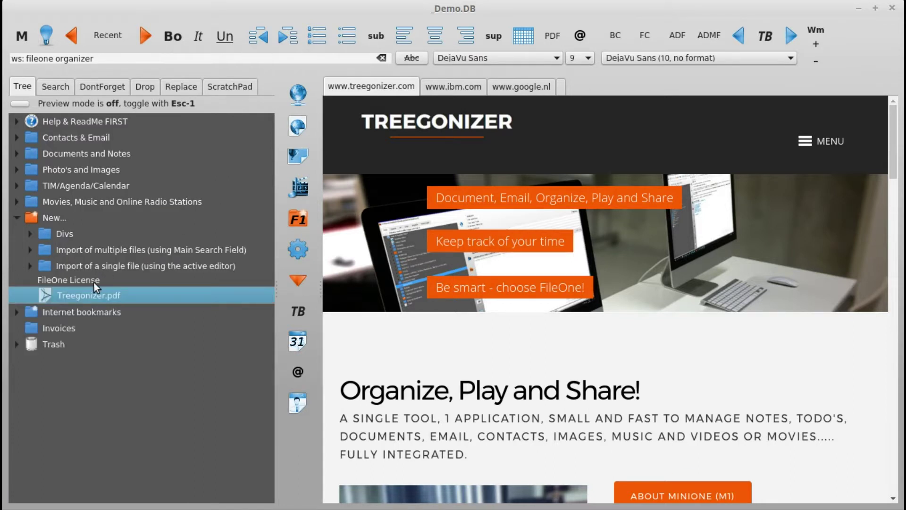
# Open Treegonizer.pdf from the New... folder to check its pages, and close the PDF viewer
pyautogui.doubleClick(90, 299)
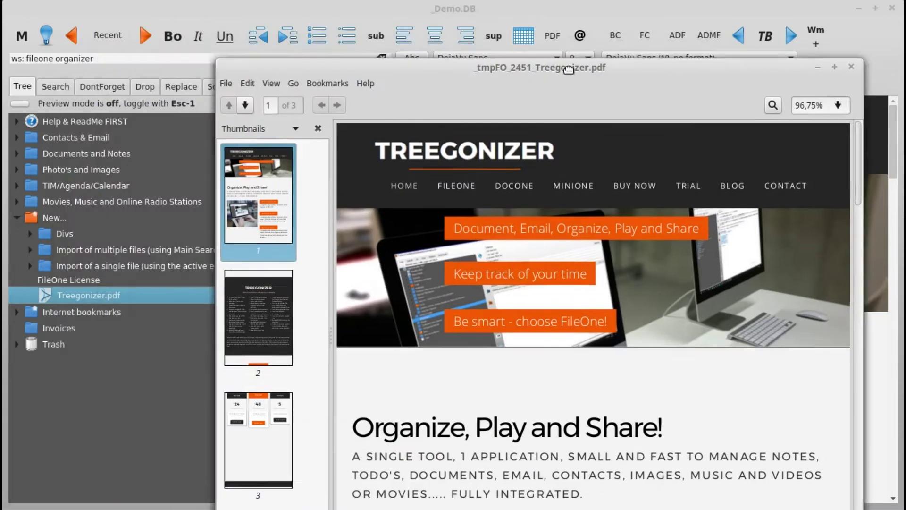
pyautogui.moveTo(569, 69); pyautogui.dragTo(593, 26)
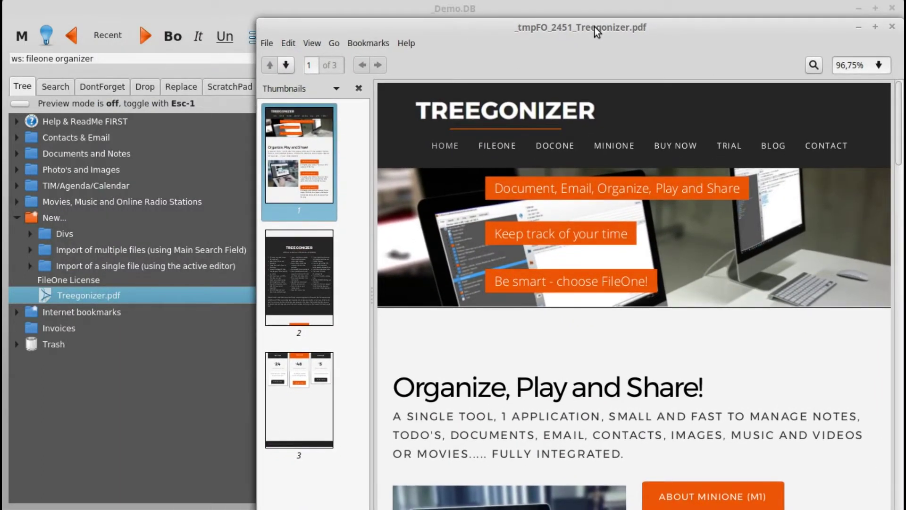
pyautogui.click(892, 27)
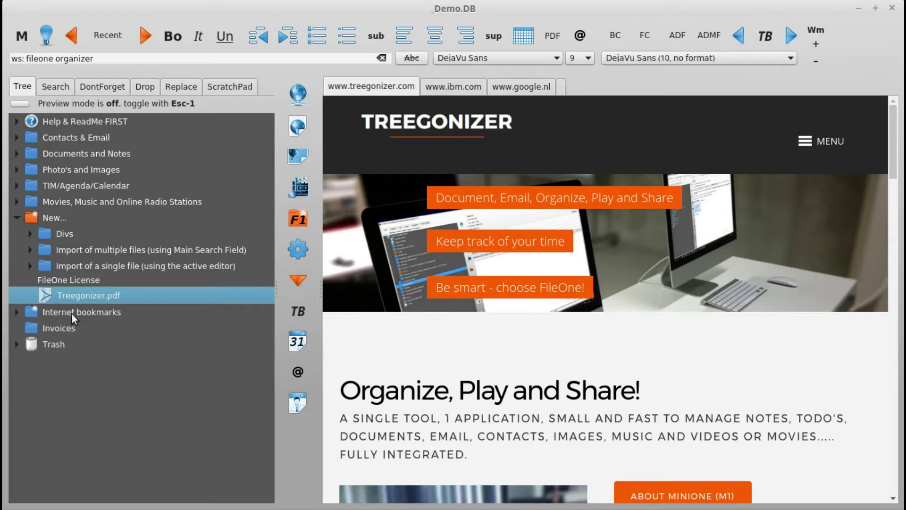
# Download the "Product specs and differences between M1, D1 and F1" file from the Treegonizer page into the New... folder
pyautogui.click(48, 218)
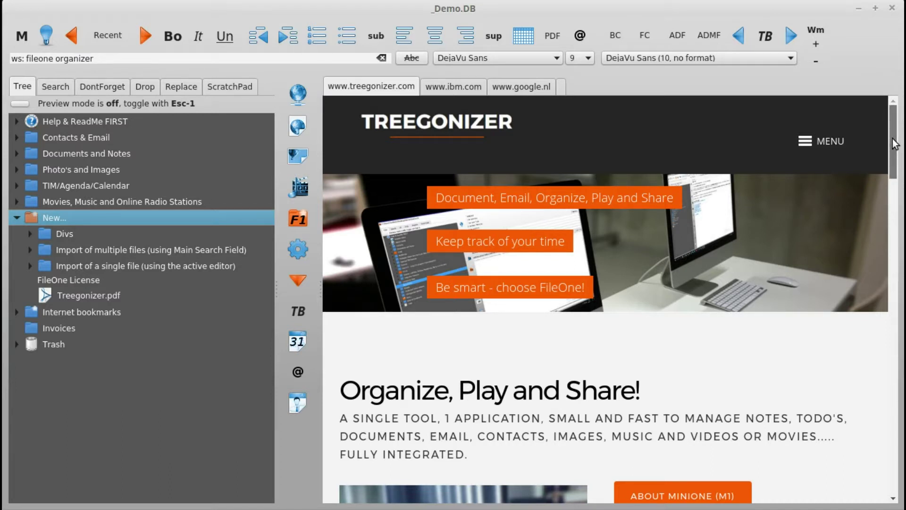
pyautogui.scroll(-10, 896, 143)
pyautogui.scroll(10, 895, 139)
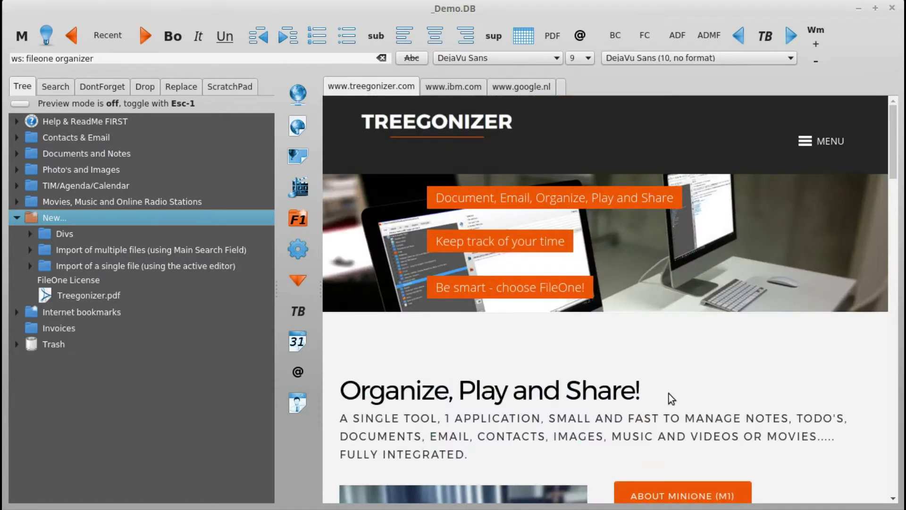
pyautogui.scroll(-5, 670, 392)
pyautogui.scroll(-4, 665, 383)
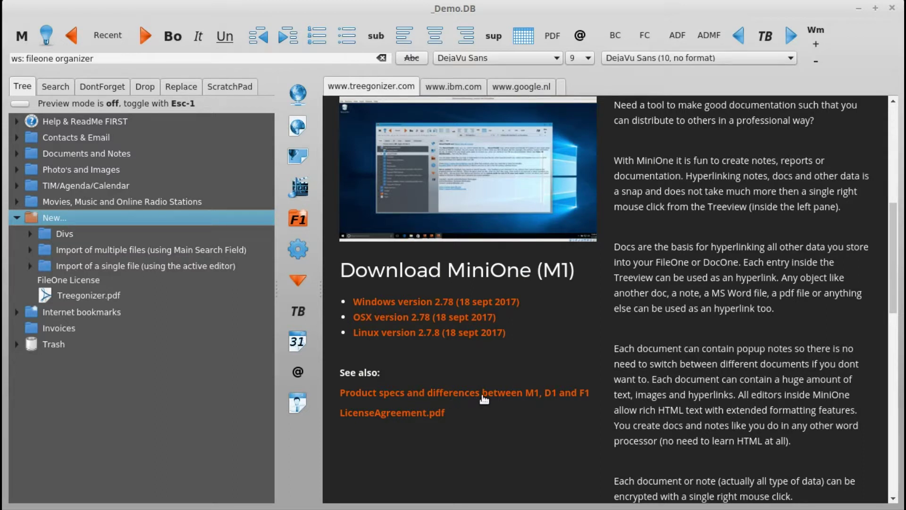
pyautogui.click(483, 399)
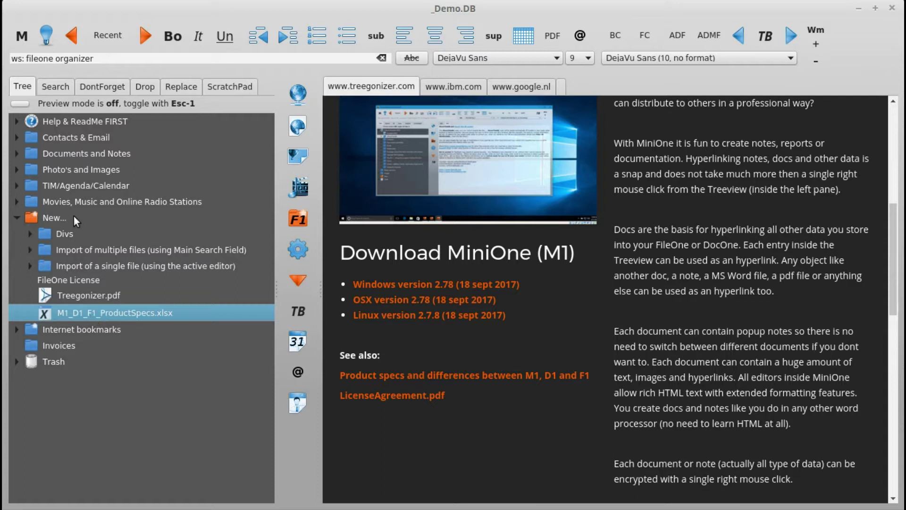
# Open the downloaded M1_D1_F1_ProductSpecs.xlsx to view its contents, and close the spreadsheet
pyautogui.click(58, 218)
pyautogui.click(64, 312)
pyautogui.doubleClick(87, 314)
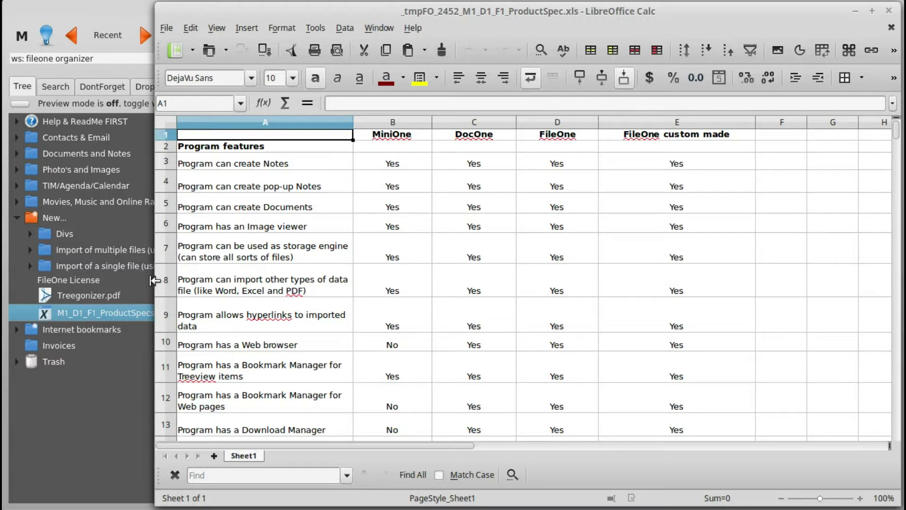
pyautogui.click(889, 12)
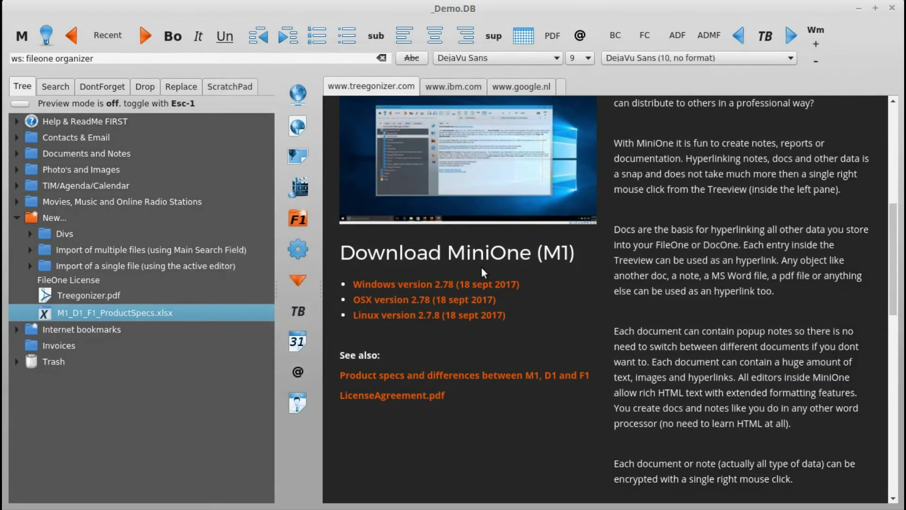
# Start emailing M1_D1_F1_ProductSpecs.xlsx to an address picked from Contacts, and close the recipient prompt without sending
pyautogui.rightClick(180, 313)
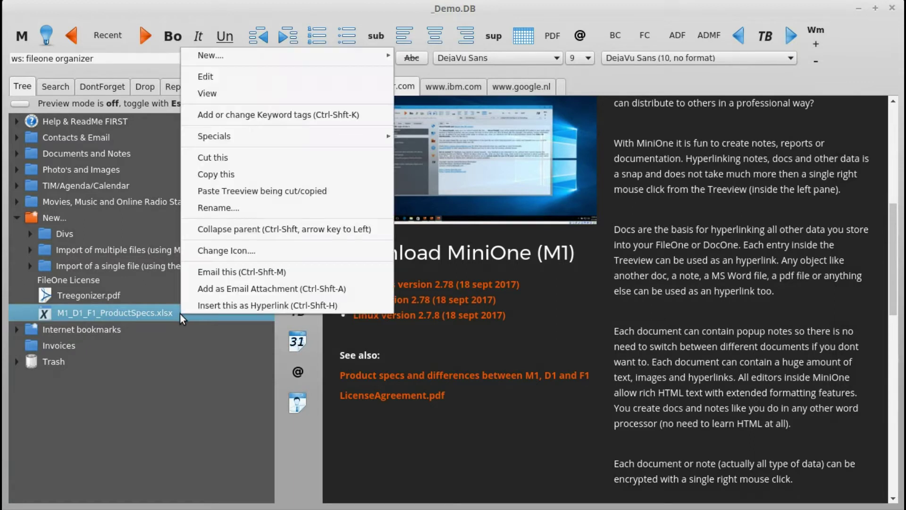
pyautogui.click(300, 273)
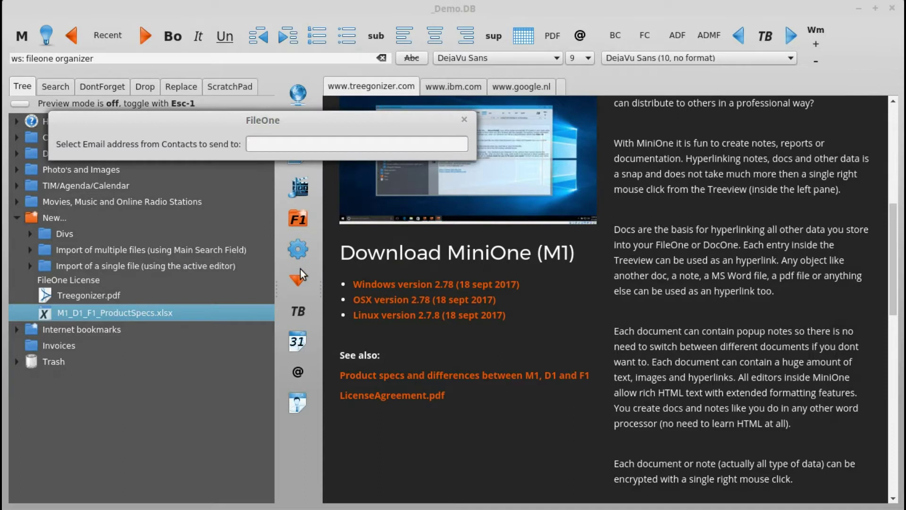
pyautogui.write('john')
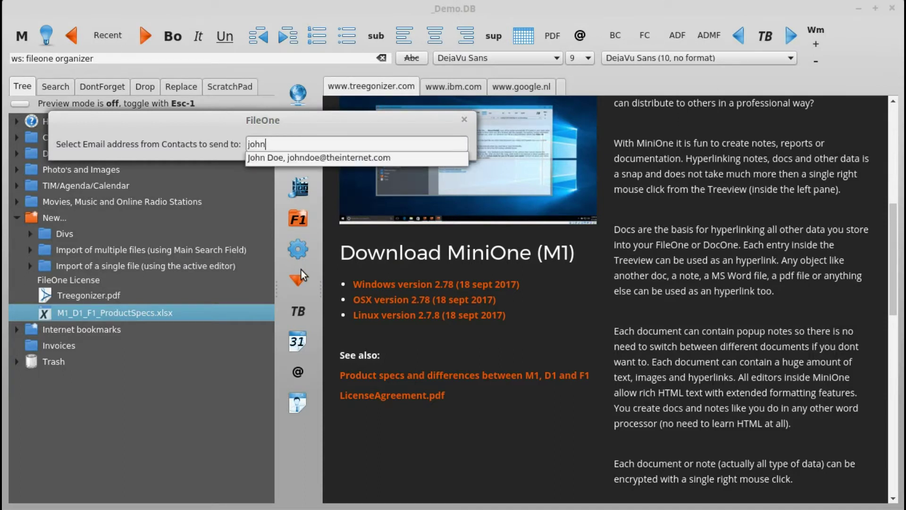
pyautogui.press('Down')
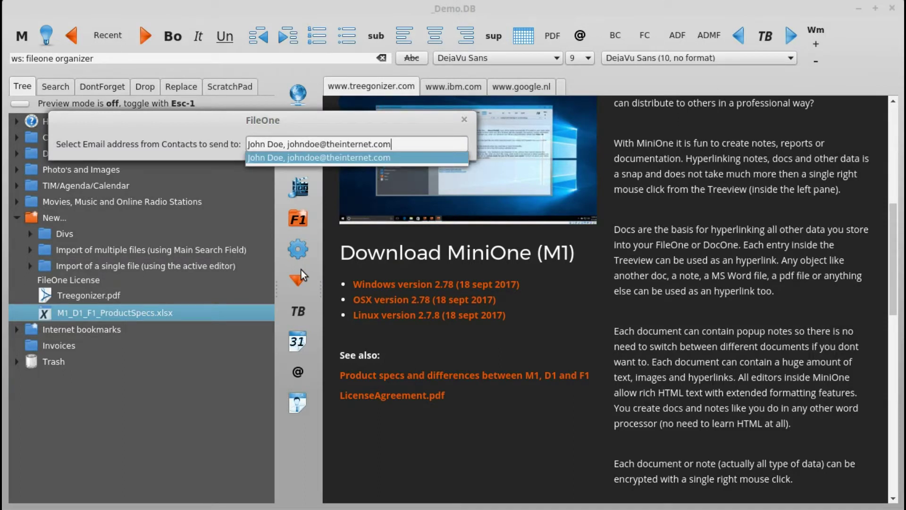
pyautogui.press('Return')
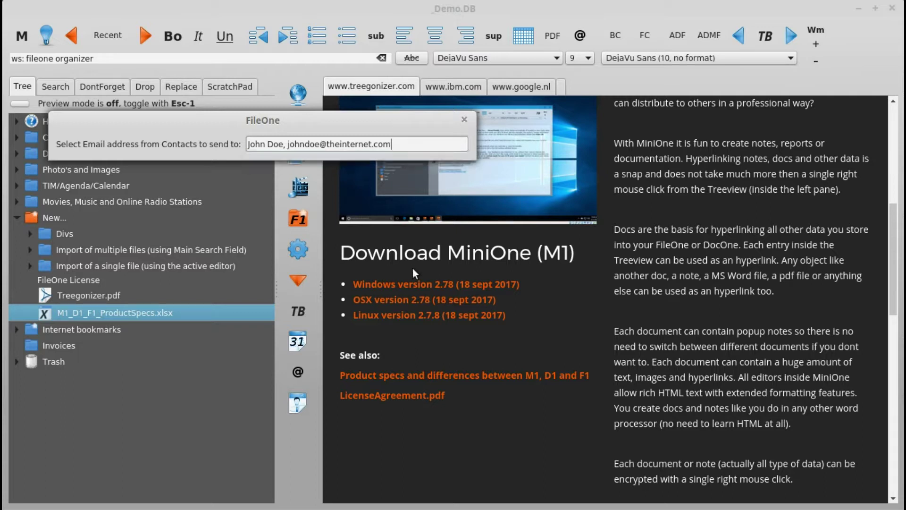
pyautogui.click(465, 119)
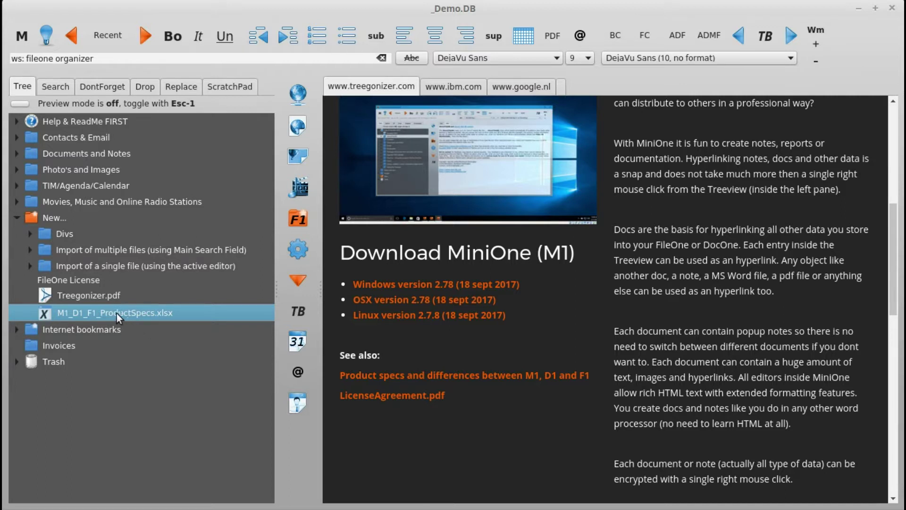
pyautogui.click(16, 217)
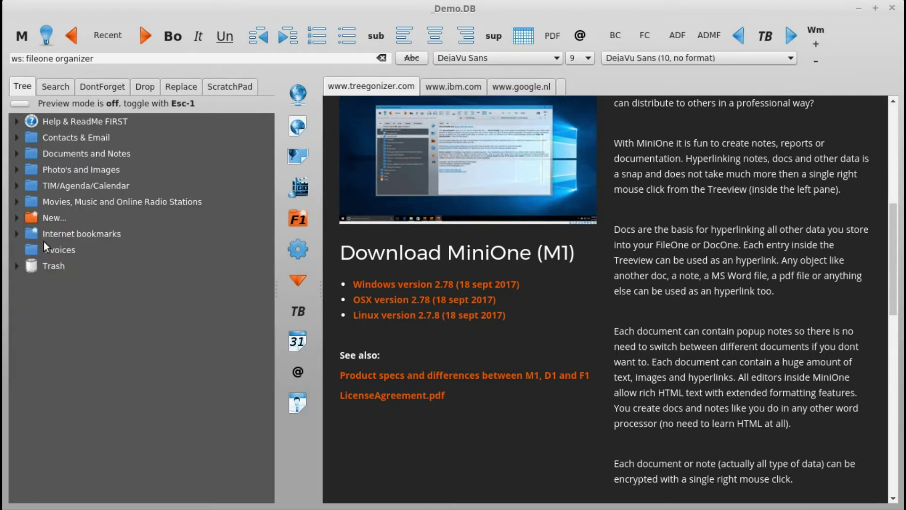
pyautogui.click(28, 240)
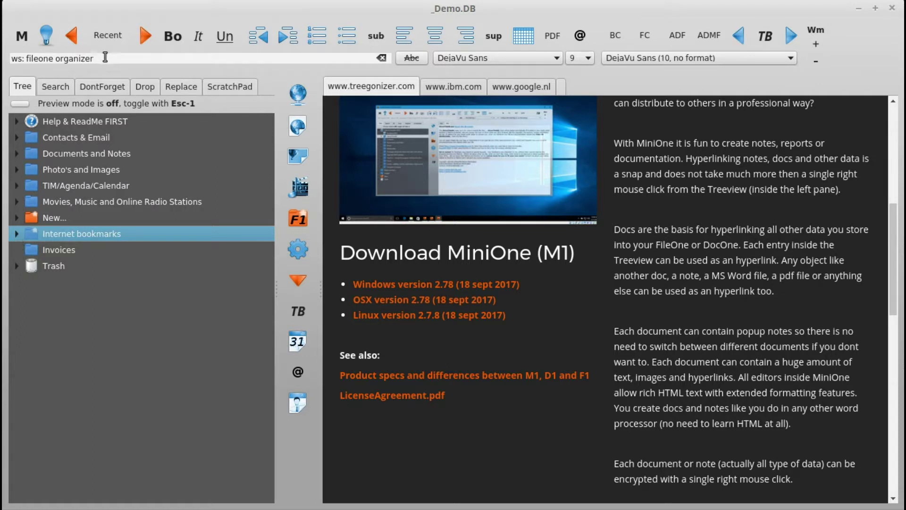
pyautogui.moveTo(104, 58); pyautogui.dragTo(6, 59)
pyautogui.write('www.yo')
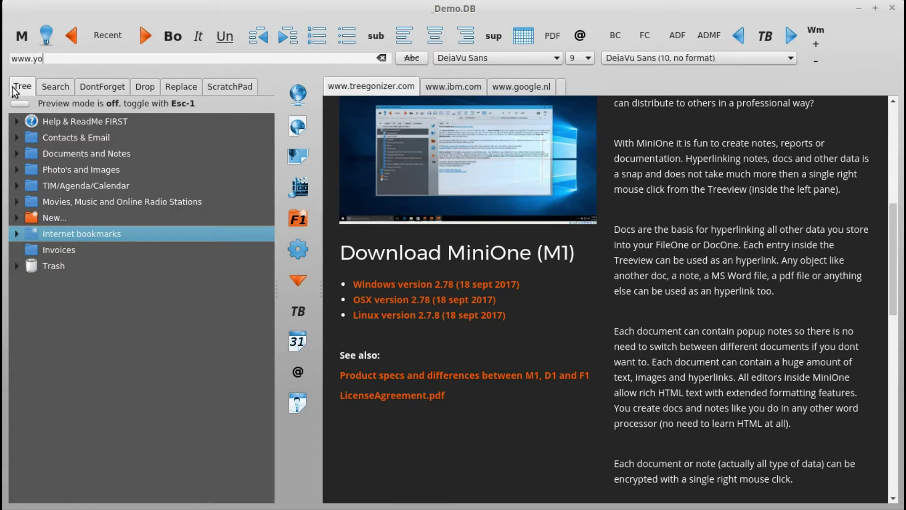
pyautogui.write('utube.com')
pyautogui.press('Return')
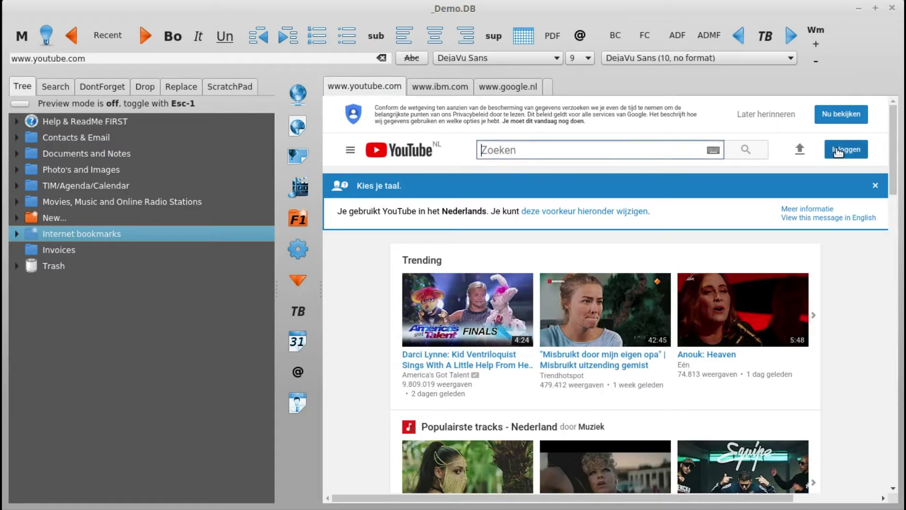
# Dismiss YouTube's privacy reminder and language notice, and search the site for "FileoNe organizer"
pyautogui.click(480, 153)
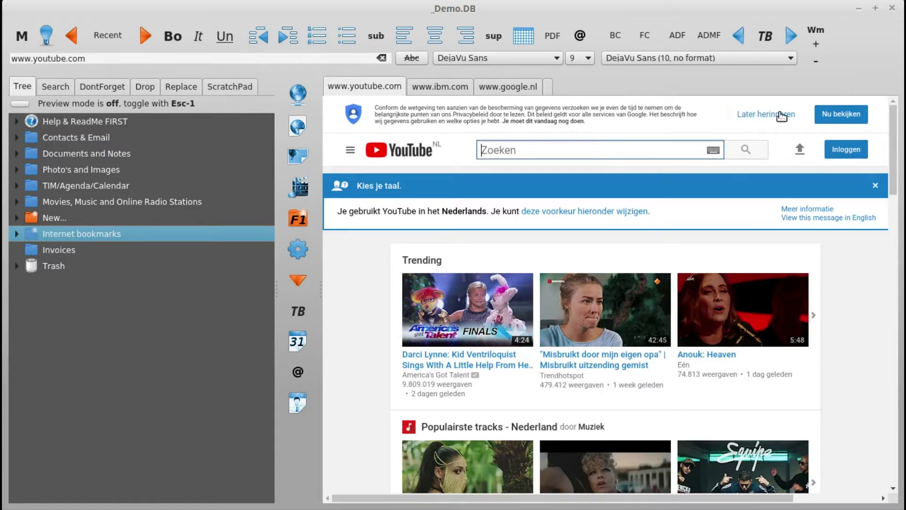
pyautogui.click(774, 117)
pyautogui.click(872, 148)
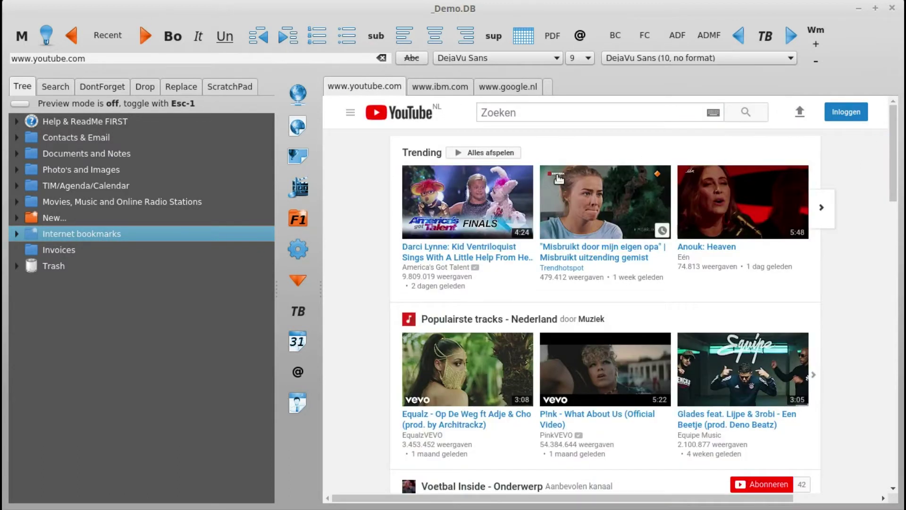
pyautogui.click(546, 113)
pyautogui.write('FileoNe org')
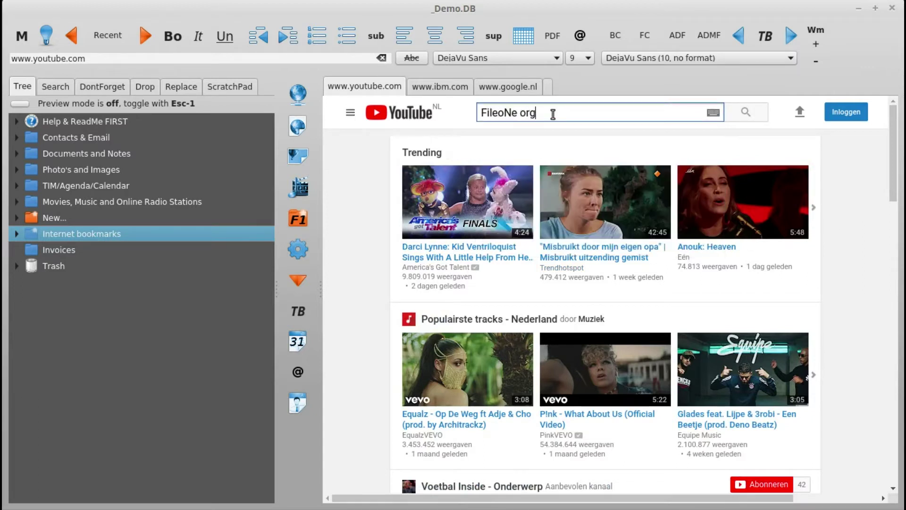
pyautogui.write('anizer')
pyautogui.press('Return')
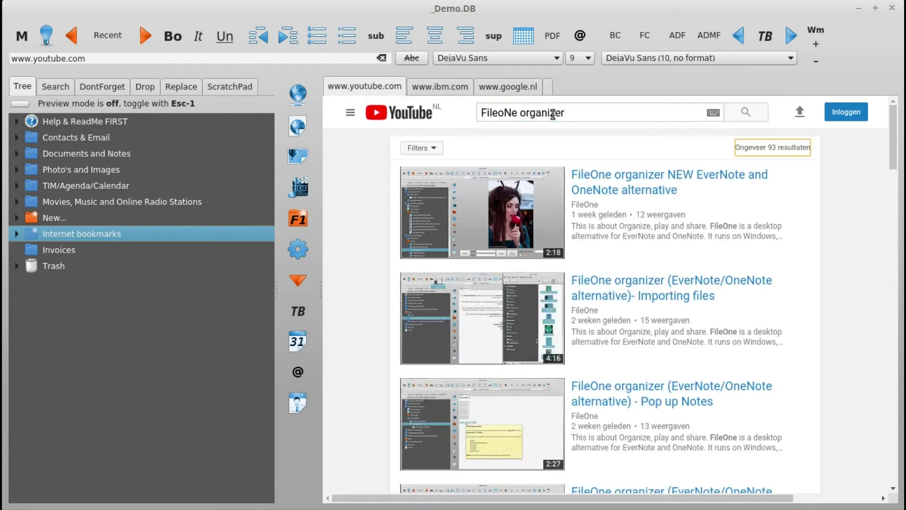
# Select the Movies folder under Movies, Music and Online Radio Stations and open the video "FileOne organizer NEW EverNote and OneNote alternative"
pyautogui.click(58, 204)
pyautogui.click(16, 202)
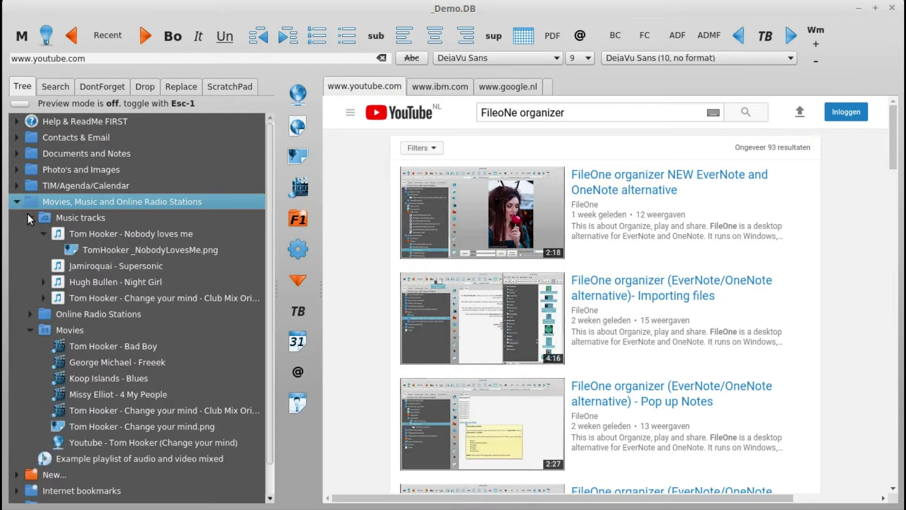
pyautogui.click(30, 218)
pyautogui.click(53, 249)
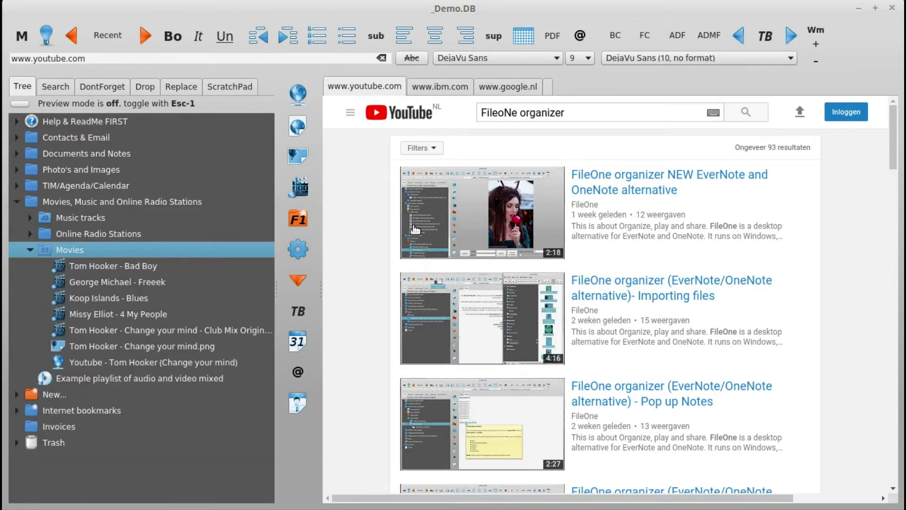
pyautogui.click(465, 227)
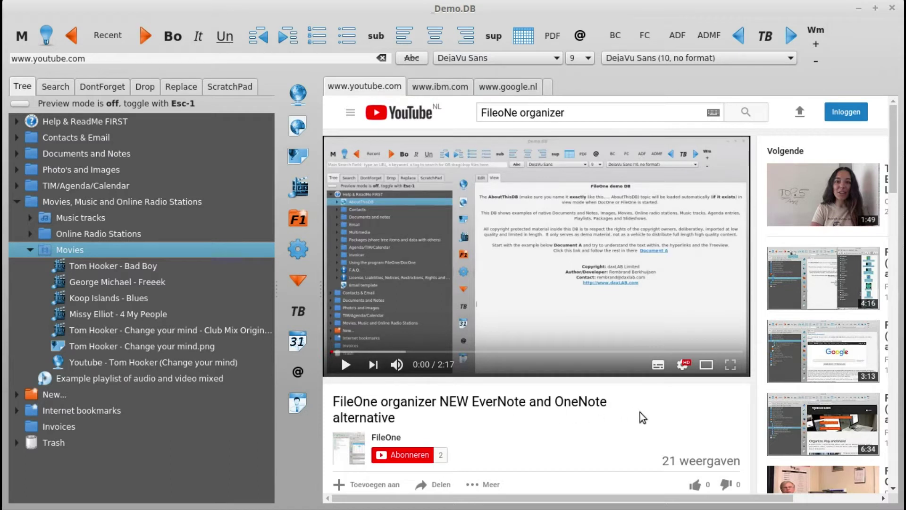
# Select the Movies folder as destination, download the YouTube video on the open page into it, and acknowledge the completed download
pyautogui.click(81, 257)
pyautogui.click(79, 250)
pyautogui.click(81, 202)
pyautogui.click(70, 249)
pyautogui.rightClick(586, 426)
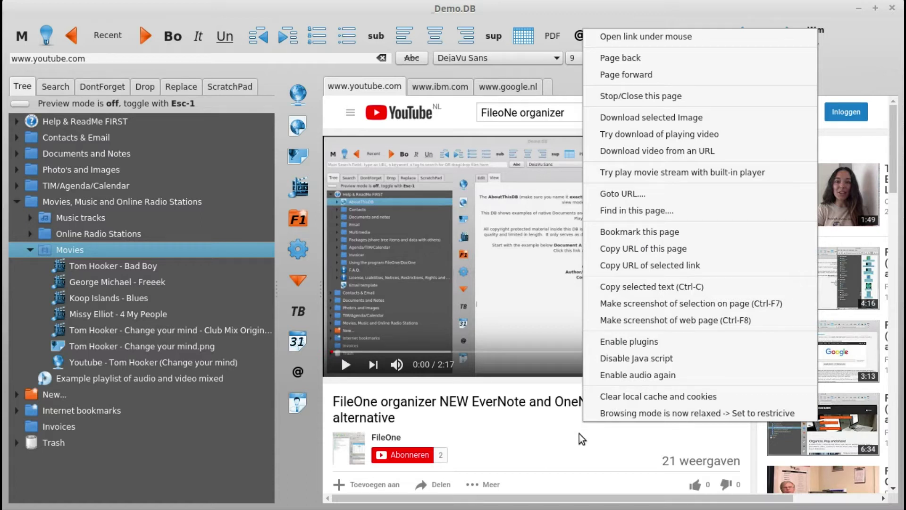
pyautogui.click(752, 136)
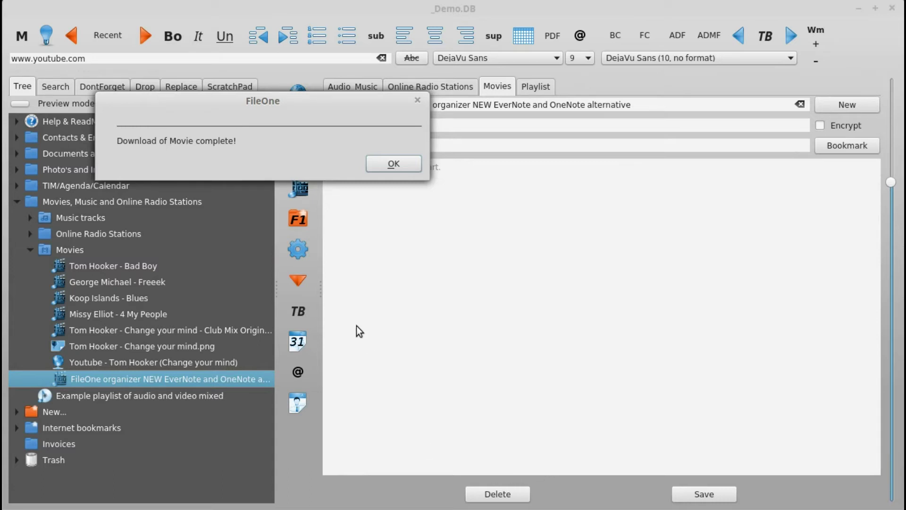
pyautogui.click(381, 165)
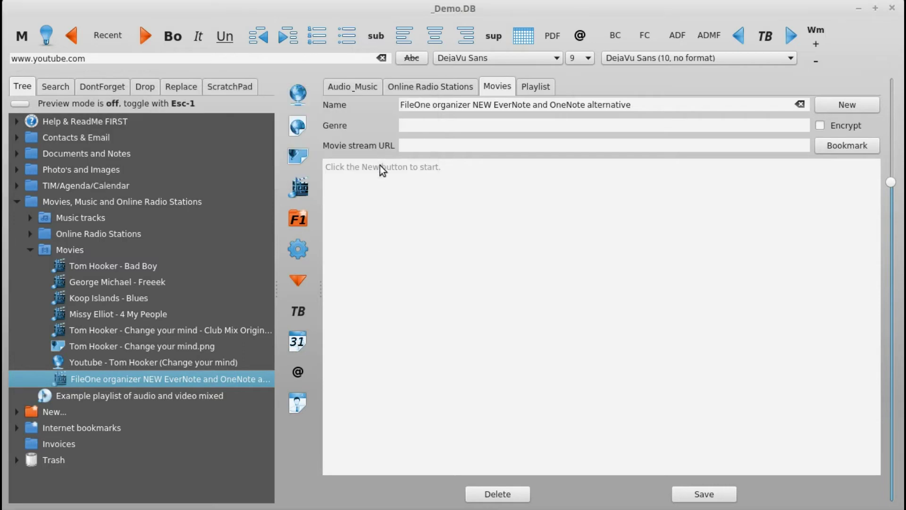
# Open the downloaded movie "FileOne organizer NEW EverNote and OneNote alternative" from the Movies folder, play it, and close the player
pyautogui.click(79, 253)
pyautogui.click(93, 380)
pyautogui.doubleClick(194, 373)
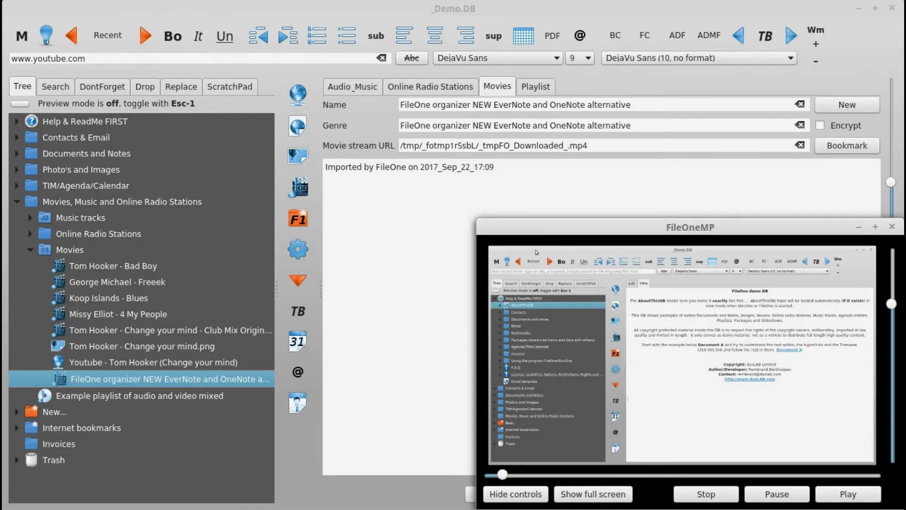
pyautogui.click(892, 227)
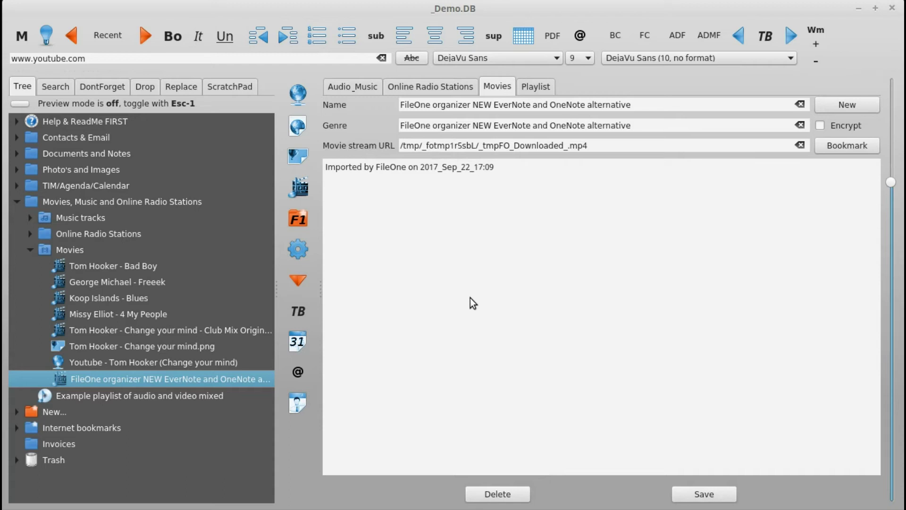
# Return to the YouTube page in the web browser and set the browsing mode to restrictive
pyautogui.click(300, 96)
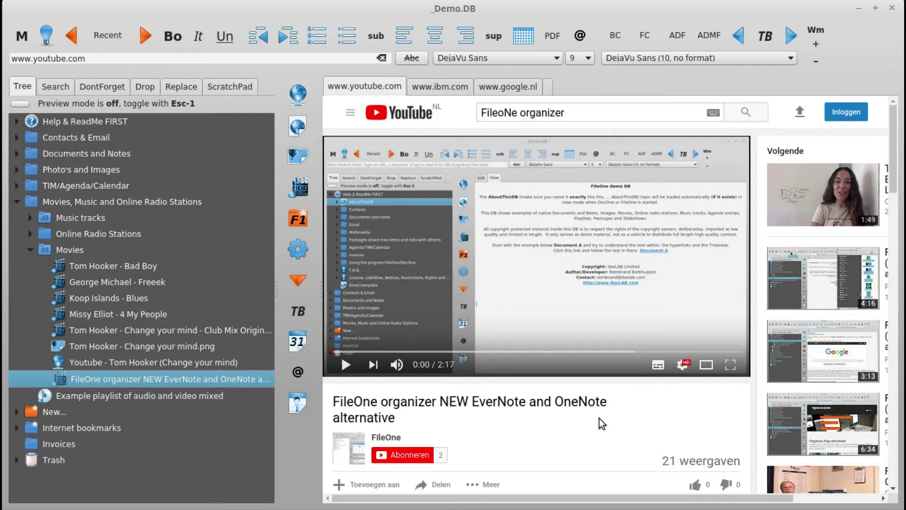
pyautogui.rightClick(729, 443)
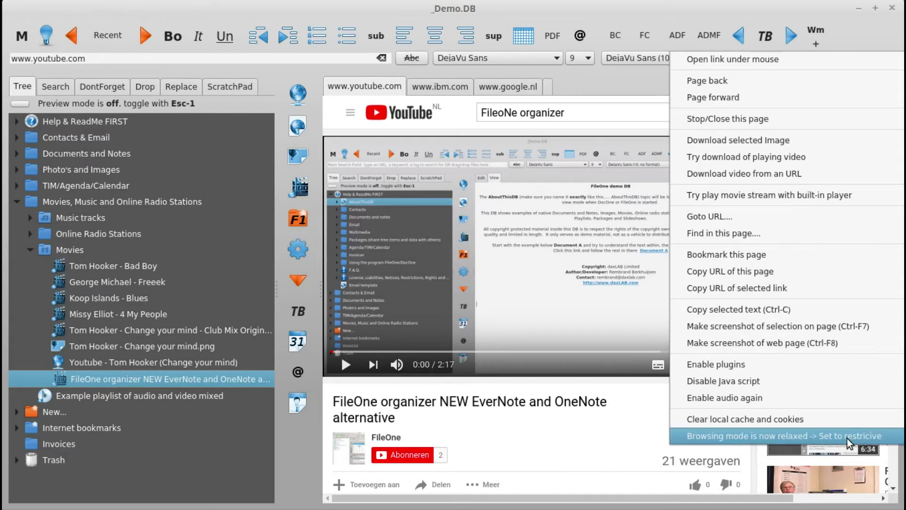
pyautogui.click(701, 436)
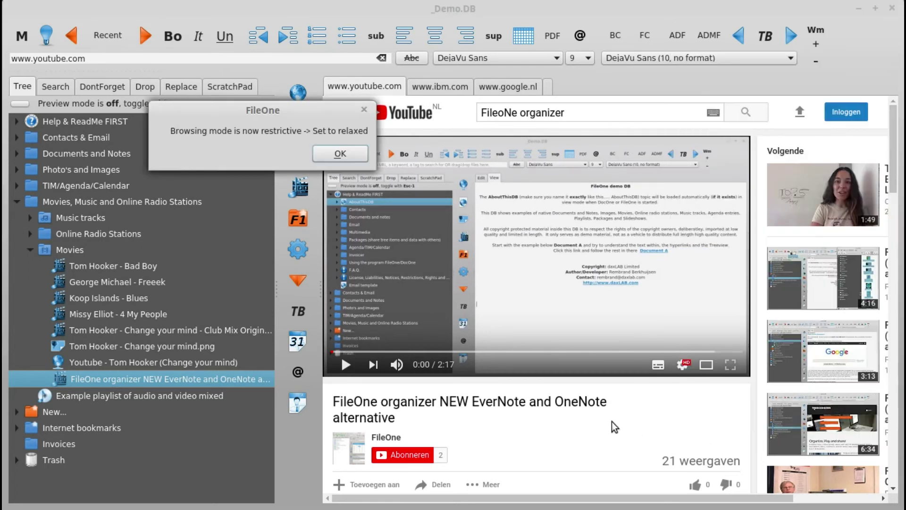
pyautogui.click(325, 154)
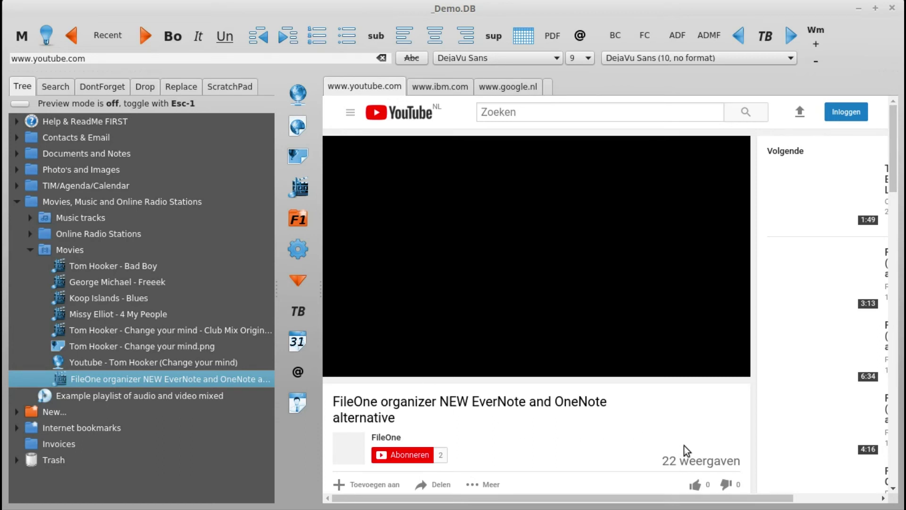
# Set the browsing mode back to relaxed and pause the reloaded YouTube video
pyautogui.rightClick(709, 451)
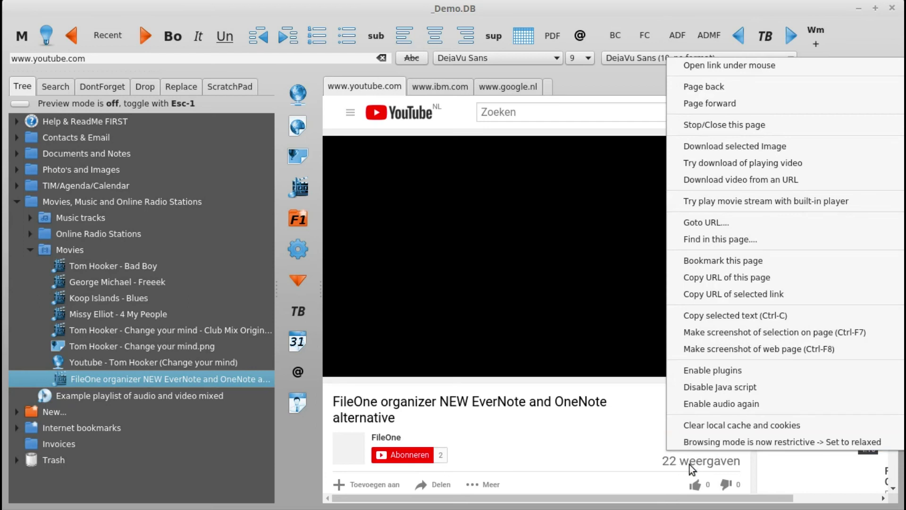
pyautogui.click(701, 444)
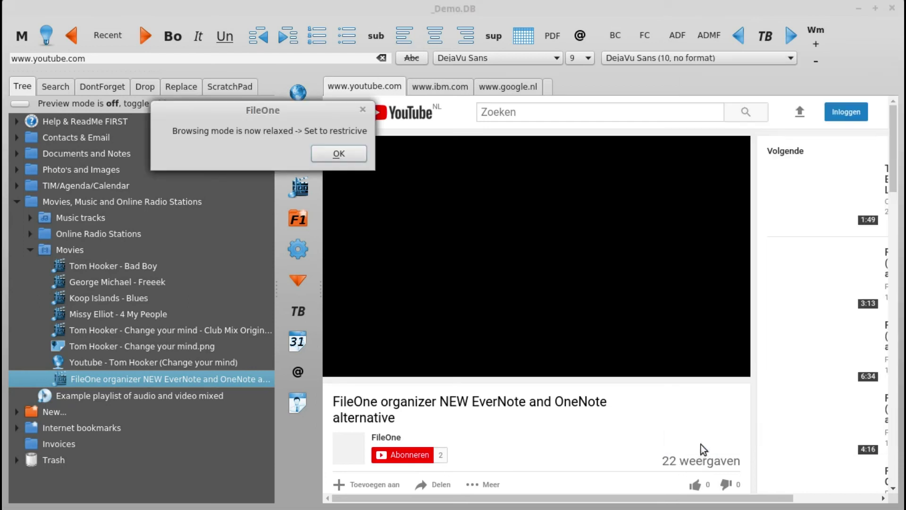
pyautogui.click(336, 153)
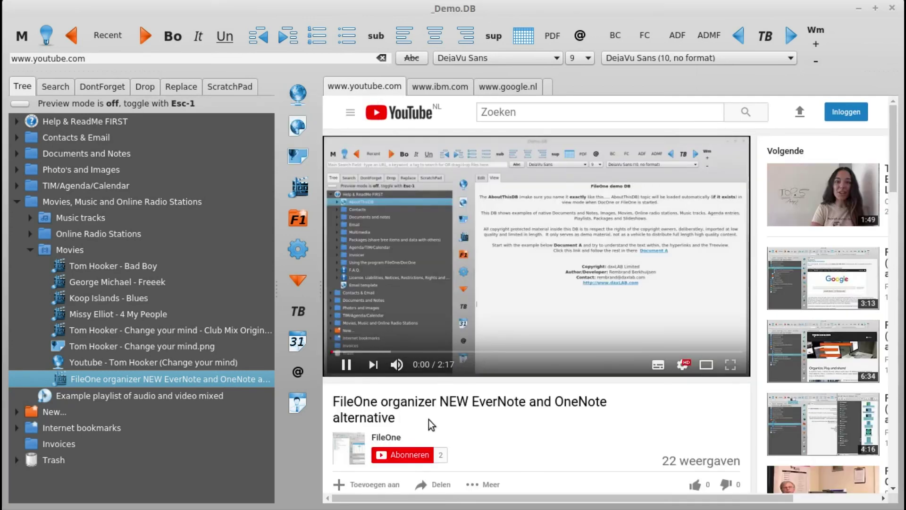
pyautogui.click(346, 365)
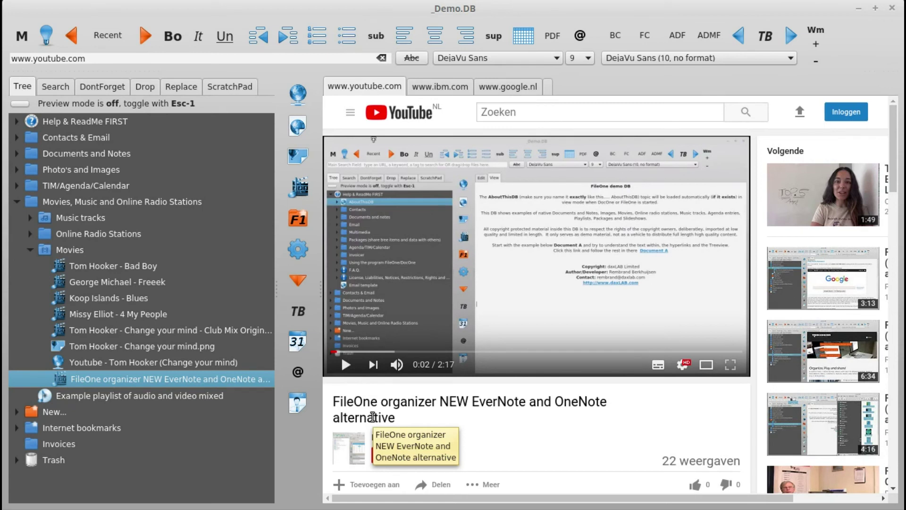
pyautogui.rightClick(631, 452)
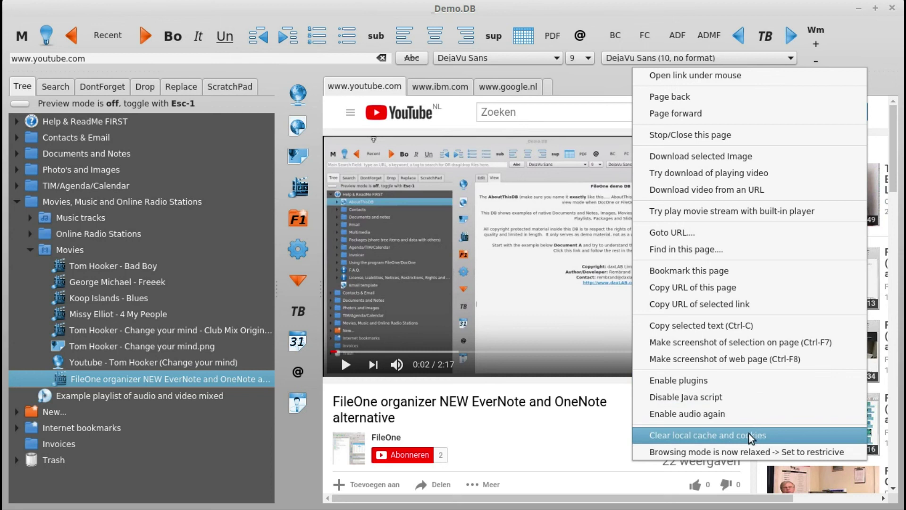
pyautogui.click(605, 438)
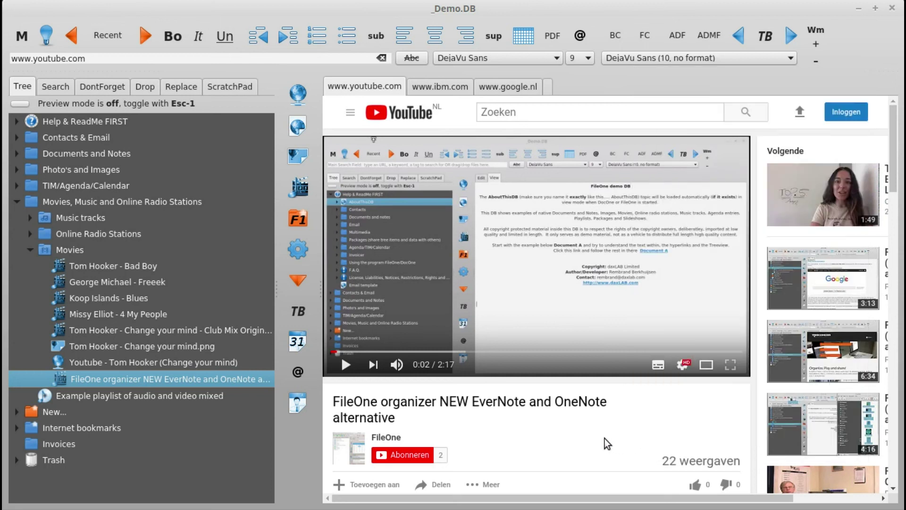